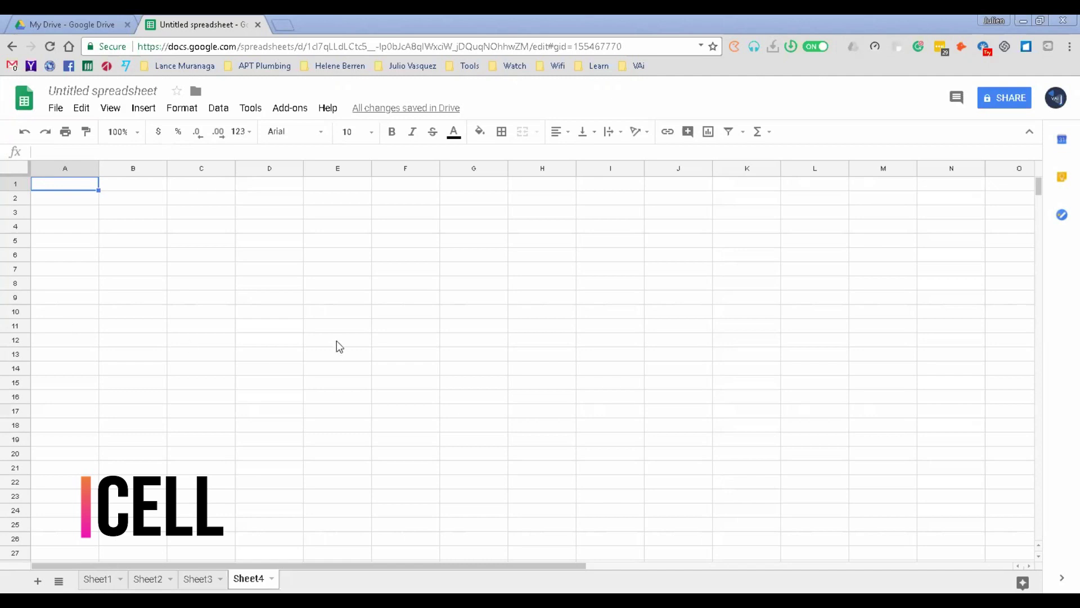
- Select single cells D7, E5, E4, C2, B4, F4, G3 and D3 one at a time as example cells
left_click(276, 276)
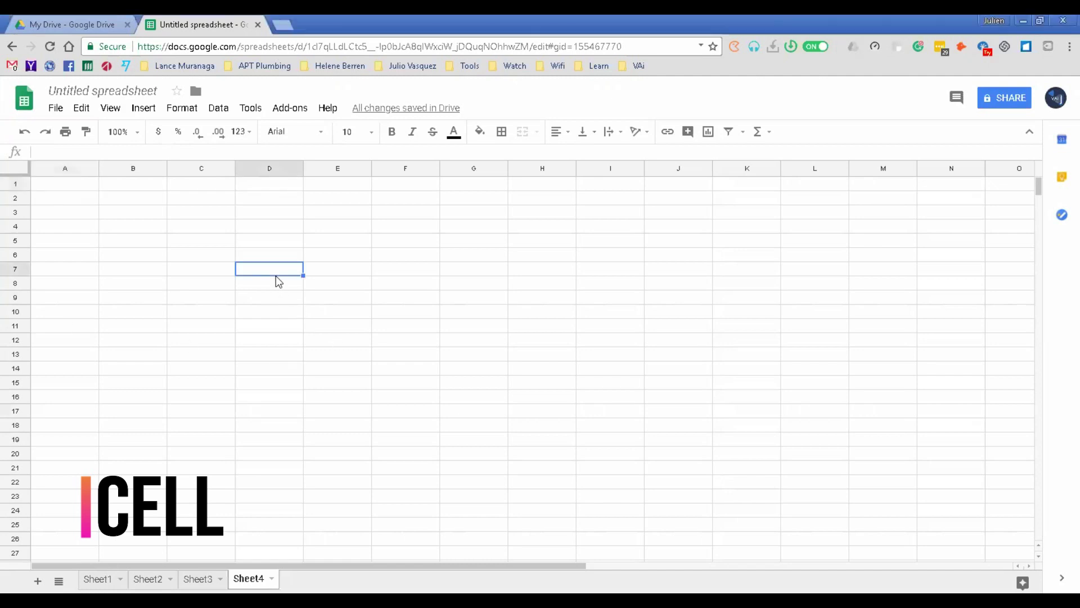
left_click(339, 242)
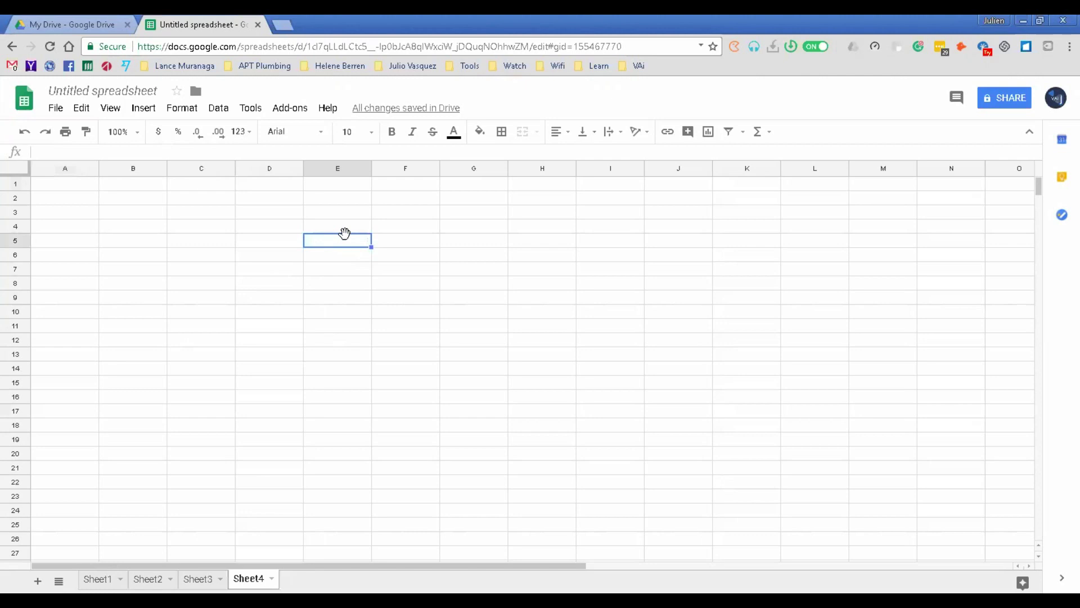
left_click(332, 226)
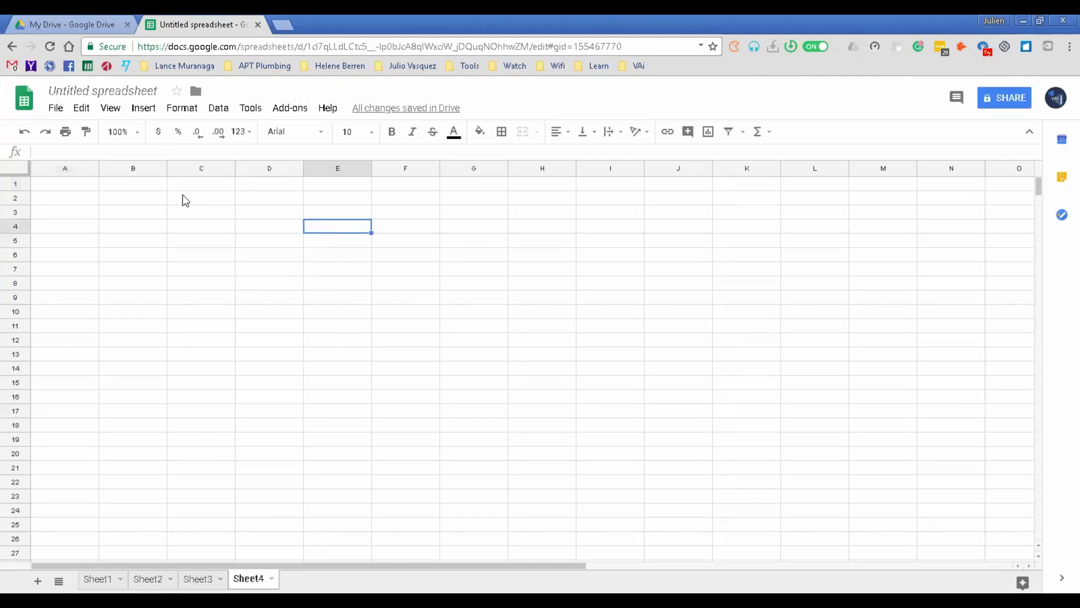
left_click(184, 199)
left_click(164, 225)
left_click(265, 230)
left_click(324, 243)
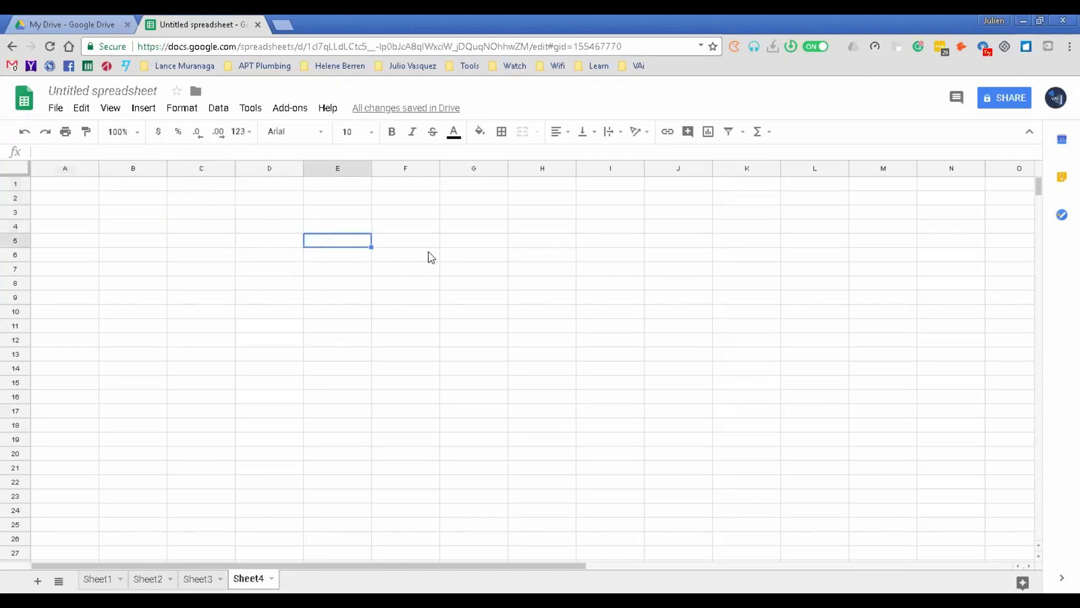
left_click(425, 225)
left_click(472, 209)
left_click(273, 212)
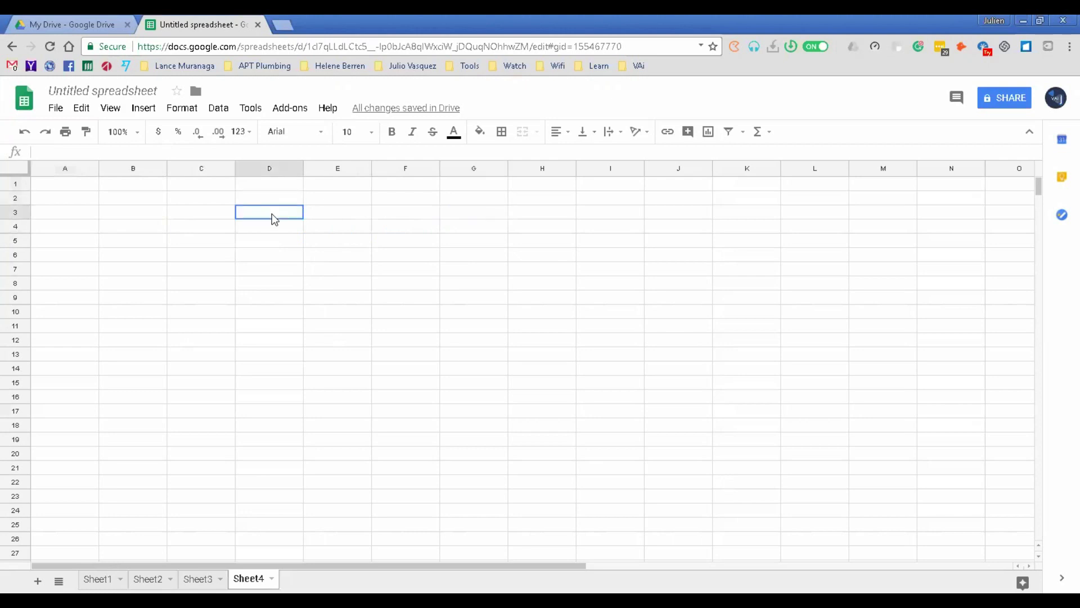
left_click(286, 229)
left_click(320, 231)
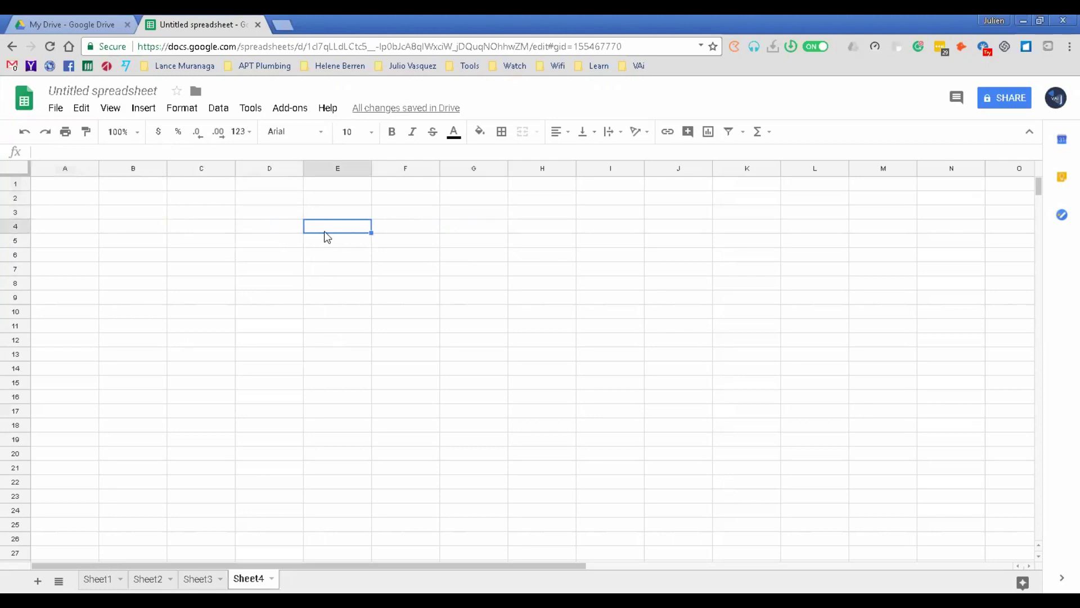
left_click(326, 212)
left_click(262, 207)
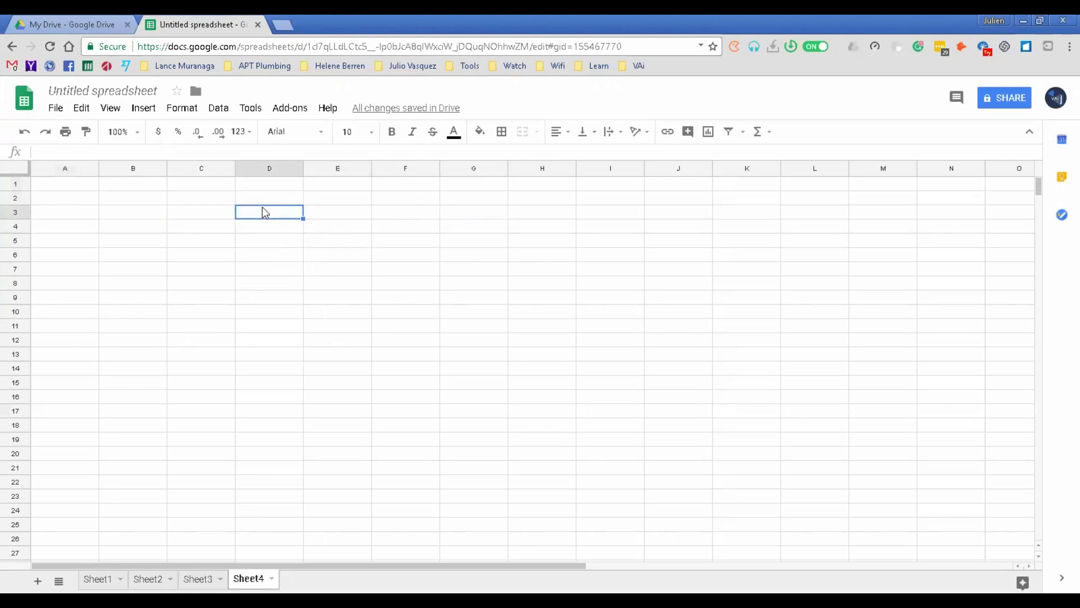
- Select all of column D and row 4, then cells E7, D5, C7, B3 and C3
left_click(250, 168)
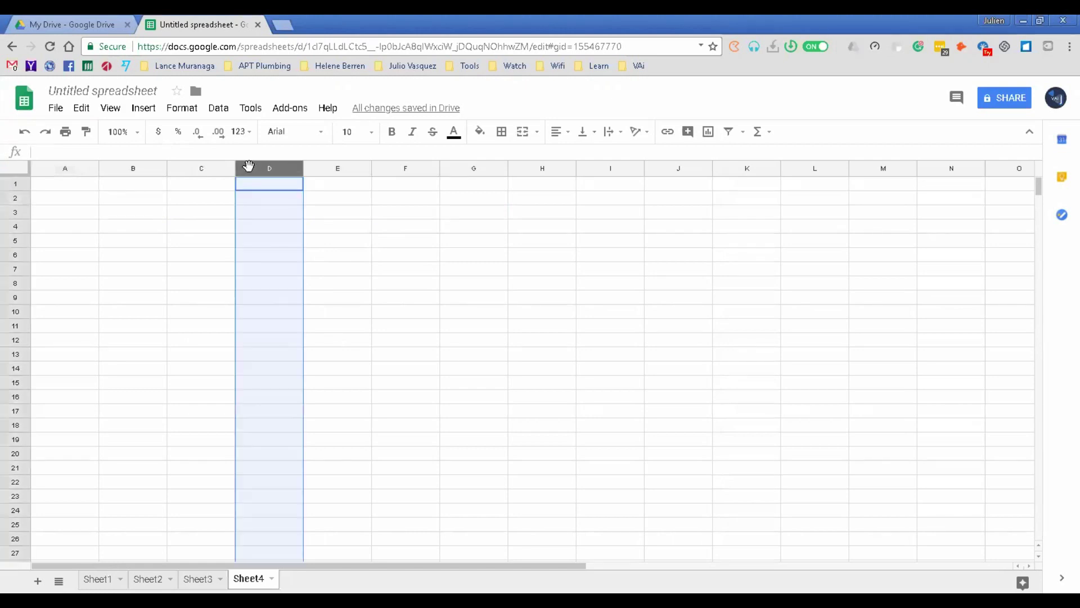
left_click(11, 229)
left_click(347, 271)
left_click(286, 247)
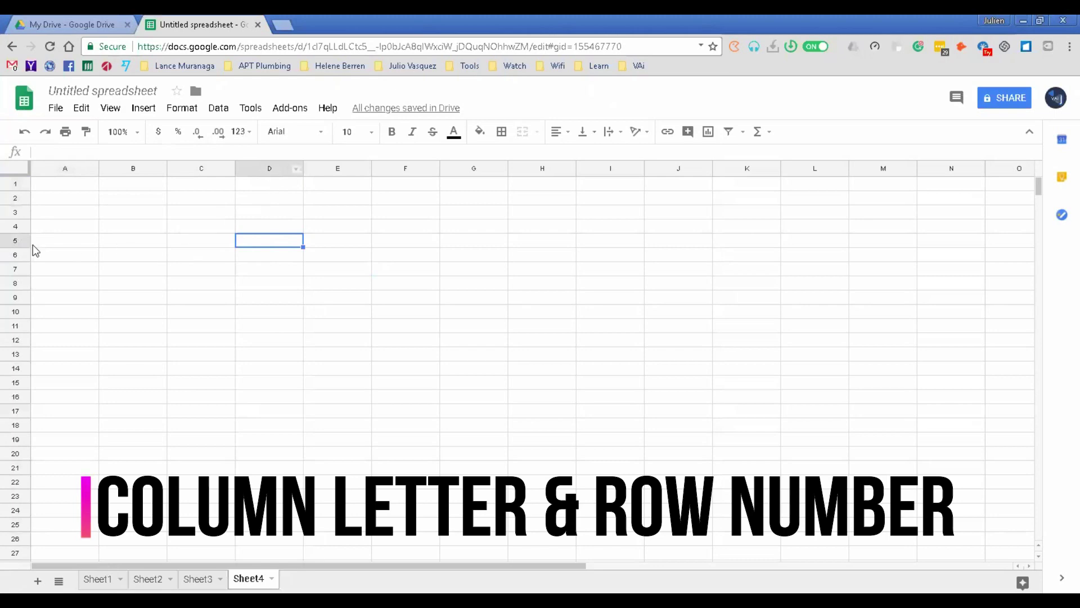
left_click(188, 269)
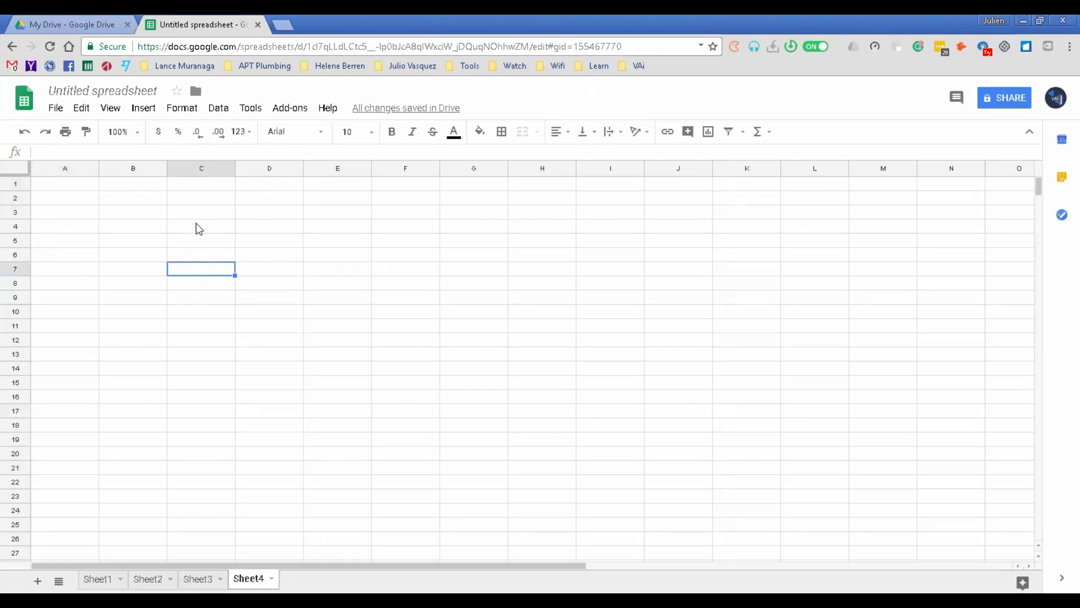
left_click(135, 213)
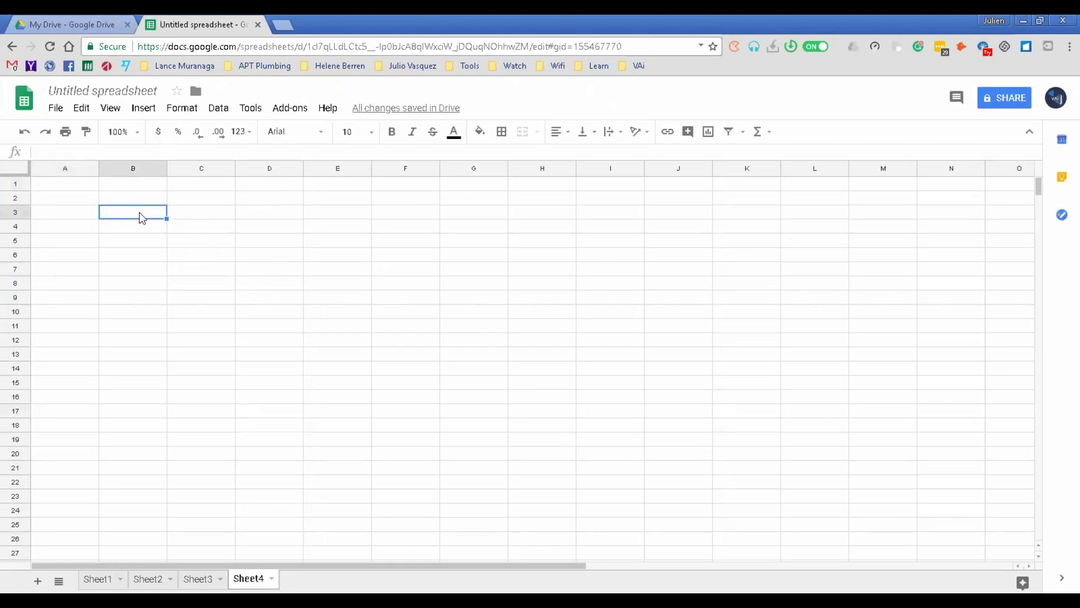
left_click(201, 218)
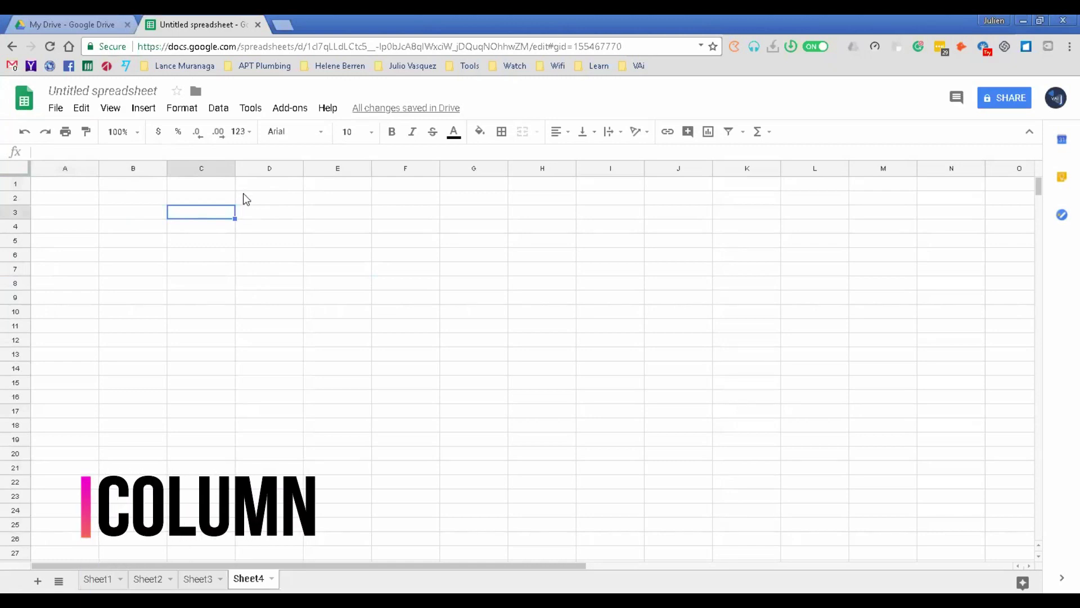
- Select whole columns C, A, B, C, D, E and A in turn
left_click(193, 169)
left_click(91, 169)
left_click(120, 168)
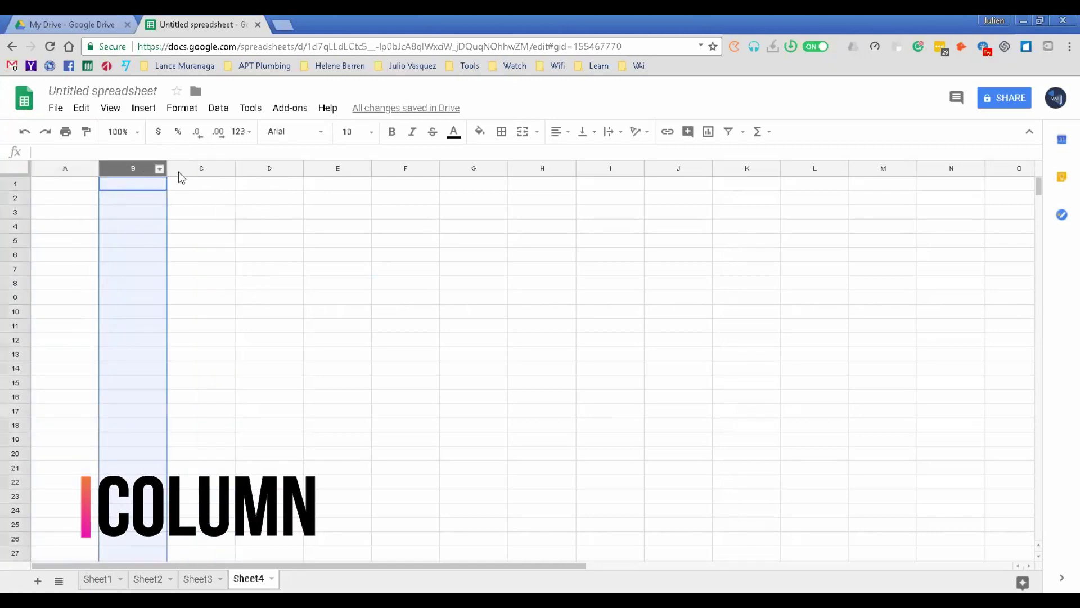
left_click(191, 168)
left_click(268, 168)
left_click(332, 169)
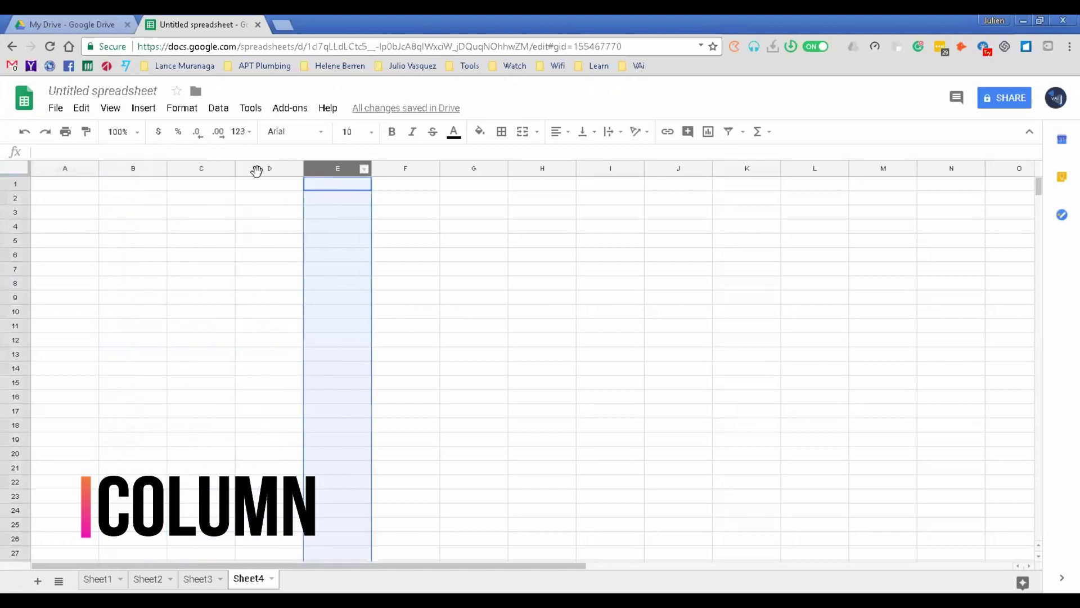
left_click(70, 170)
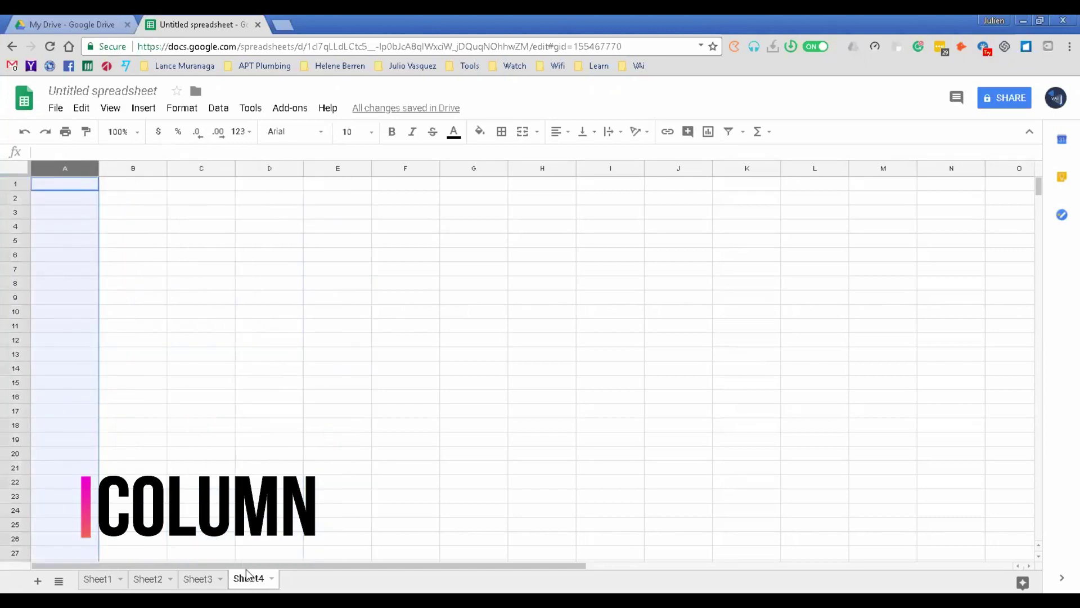
- Scroll right to select column Z, the last column, then scroll back to the left
left_click_drag(260, 566, 245, 542)
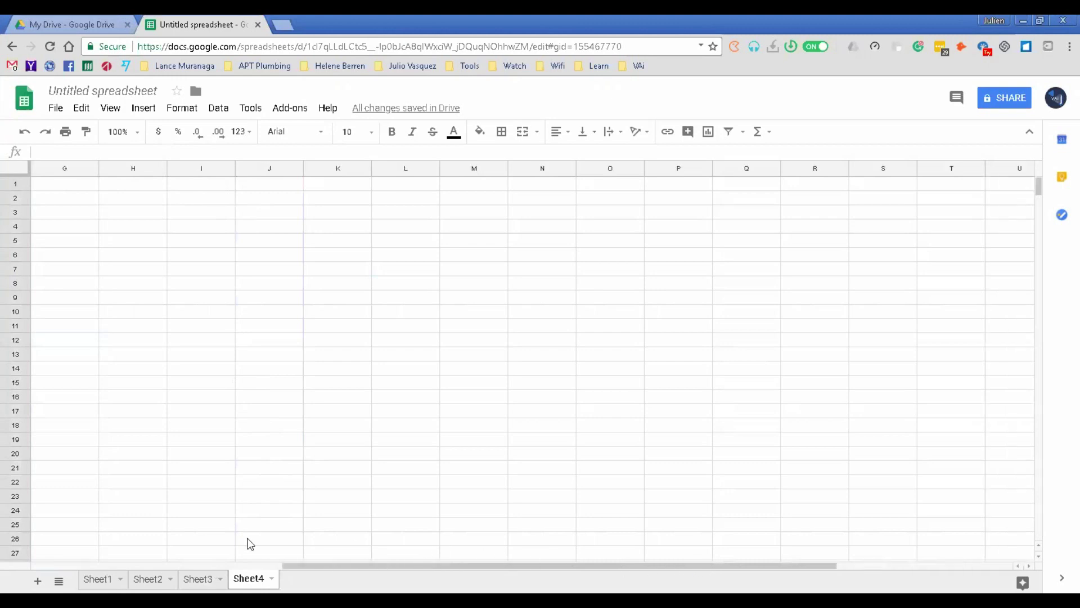
left_click_drag(179, 537, 990, 499)
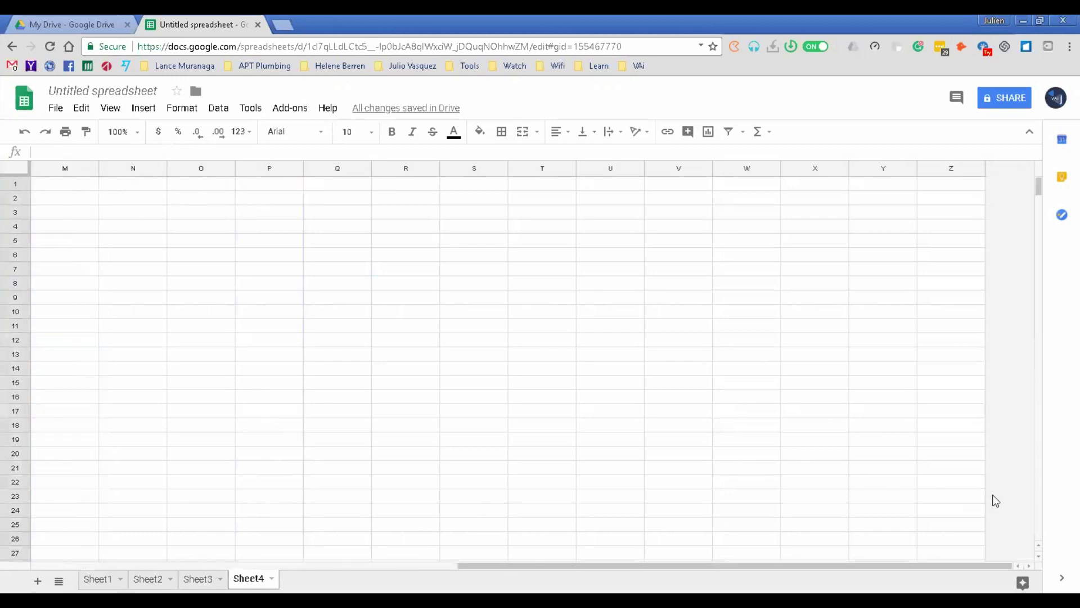
left_click(960, 166)
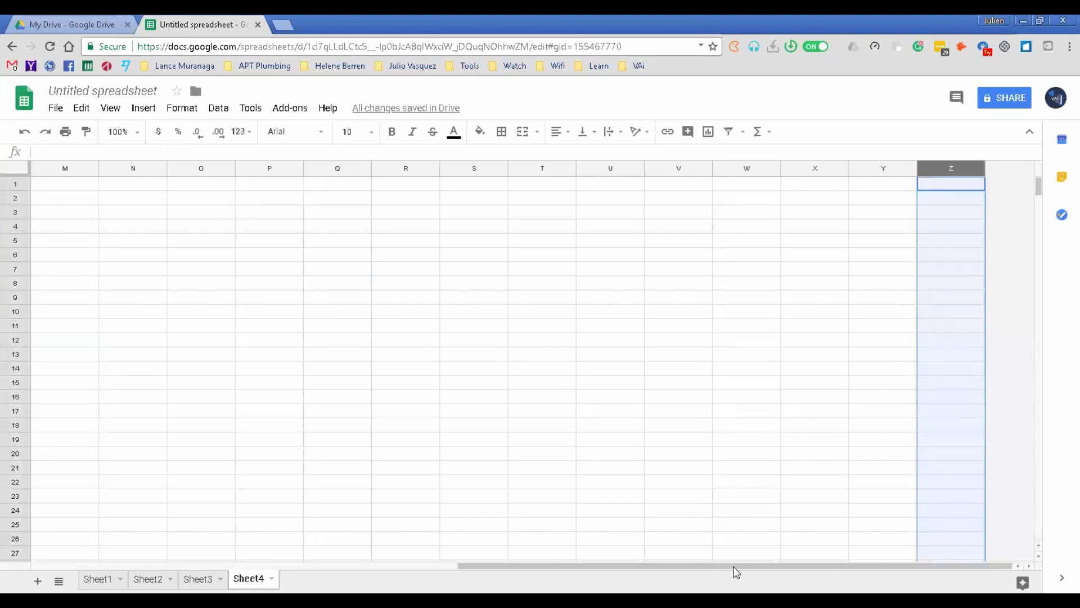
left_click_drag(736, 566, 846, 545)
left_click_drag(790, 565, 208, 496)
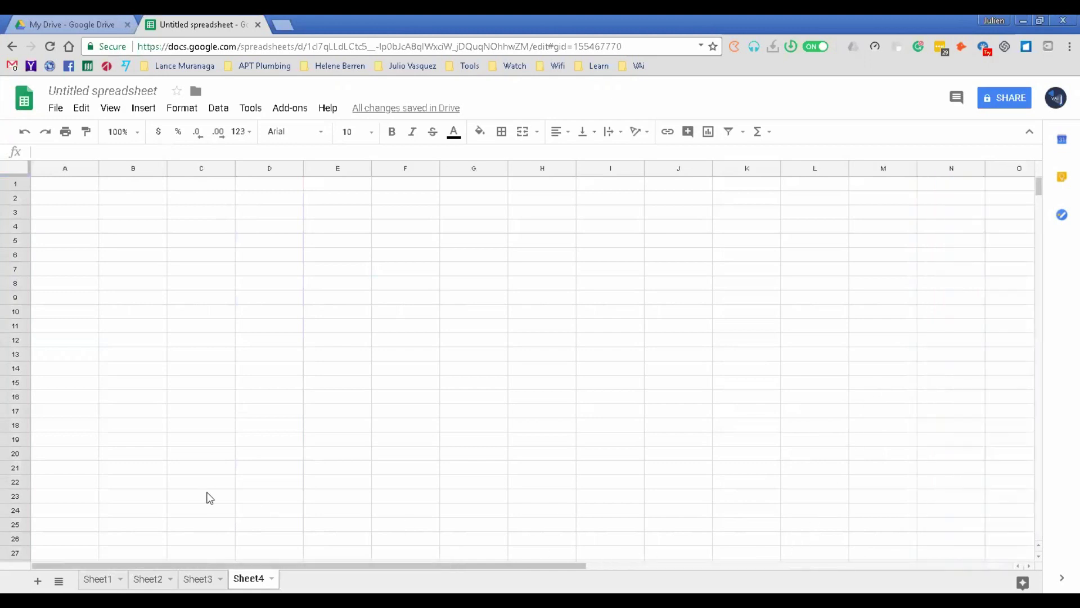
- Select B1 and columns A, B, D, drag column D toward E, then select columns G, A, B, C
left_click(143, 187)
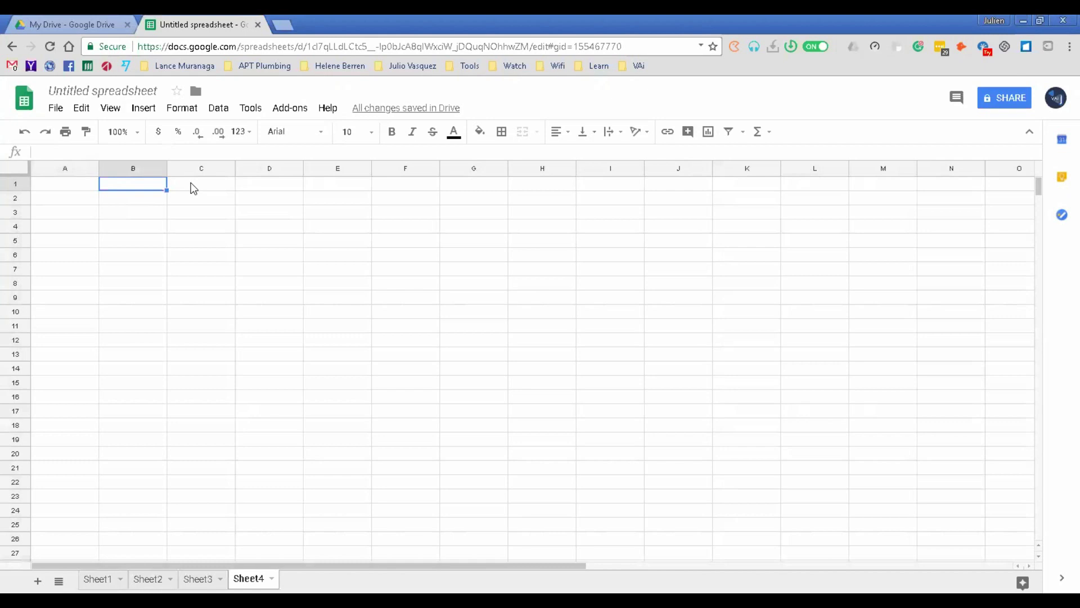
left_click(86, 169)
left_click(133, 169)
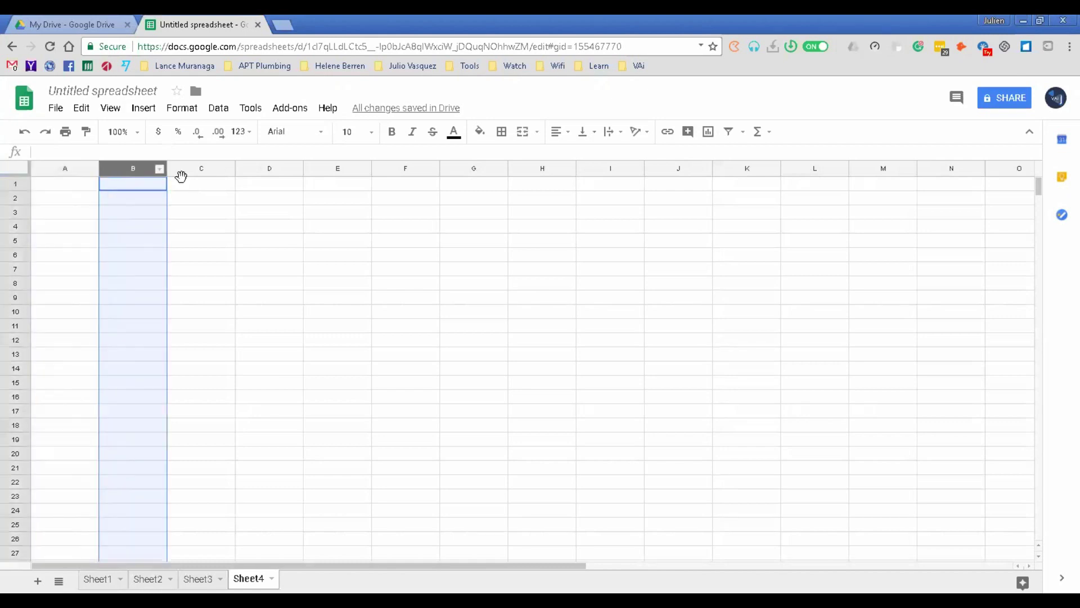
left_click(259, 169)
left_click_drag(259, 169, 362, 169)
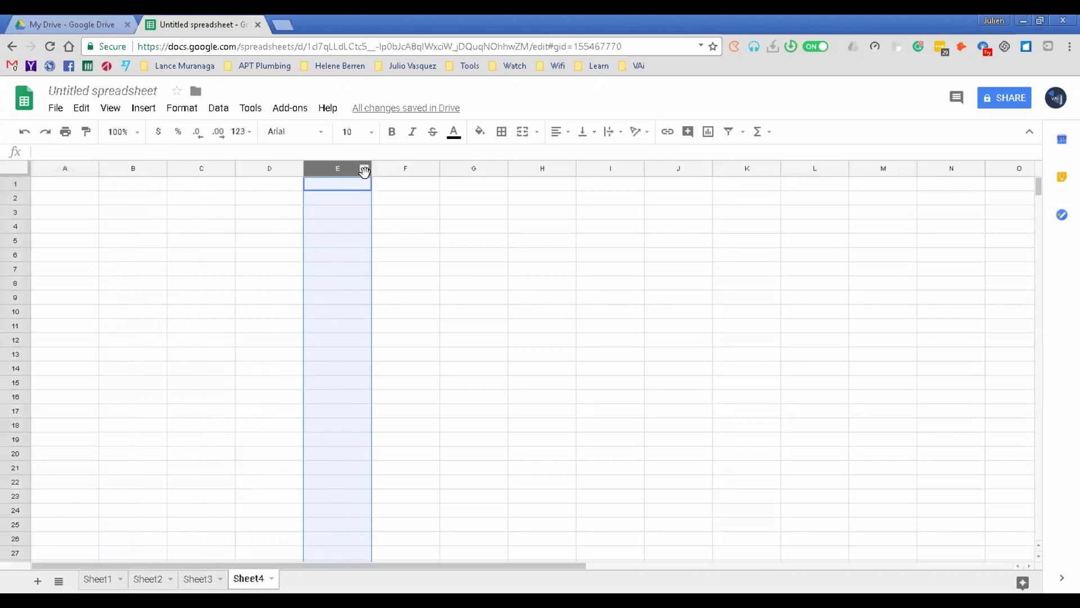
left_click(465, 167)
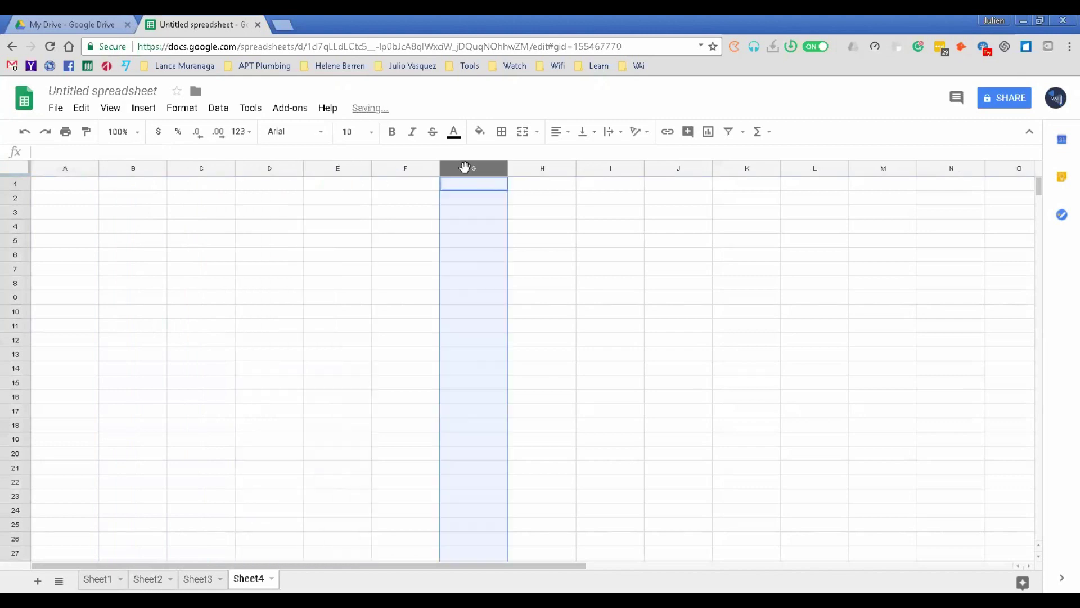
left_click(79, 169)
left_click(128, 168)
left_click(204, 171)
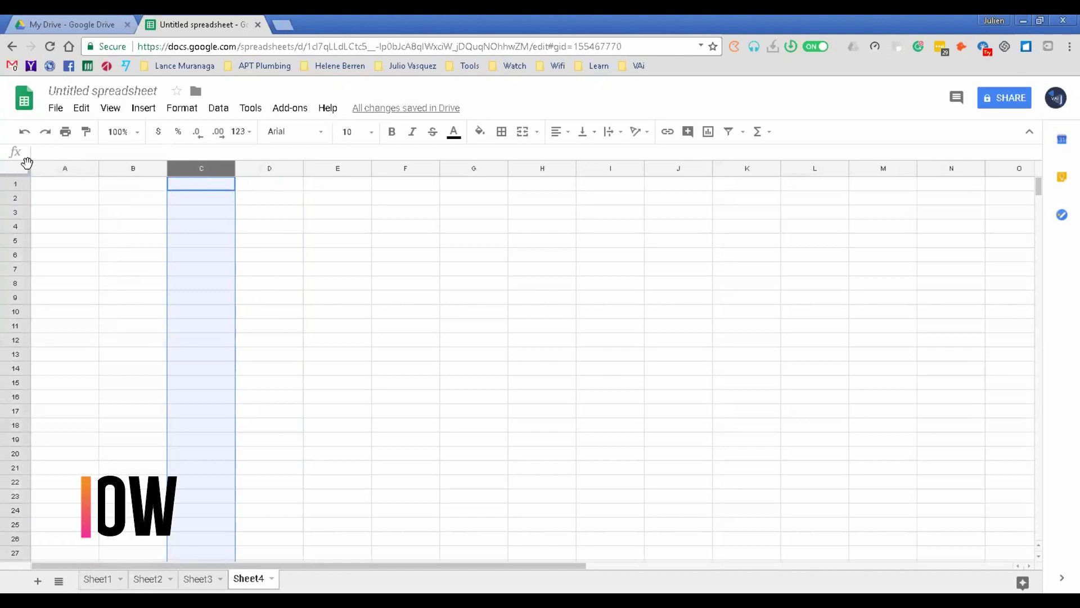
- Select whole rows 1 through 7 one after another, then scroll the sheet
left_click(16, 181)
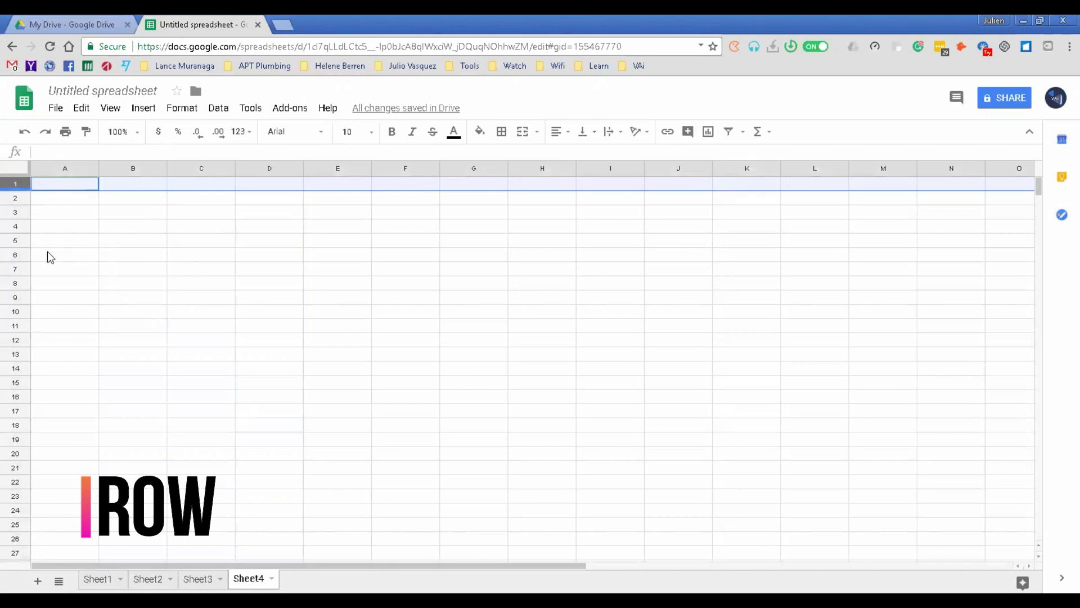
left_click(16, 198)
left_click(17, 211)
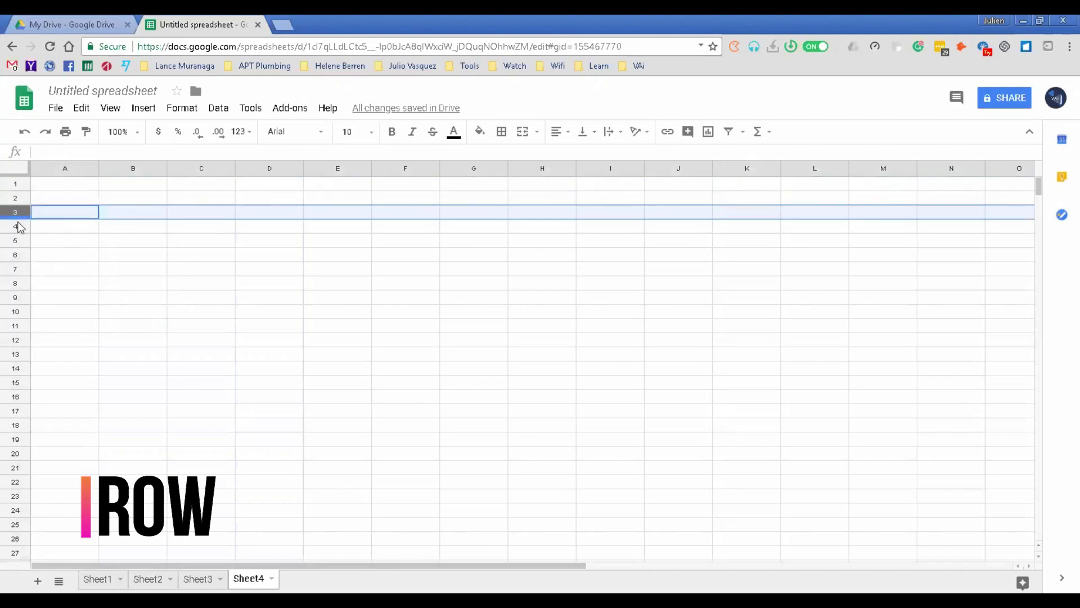
left_click(17, 226)
left_click(17, 241)
left_click(17, 254)
left_click(19, 269)
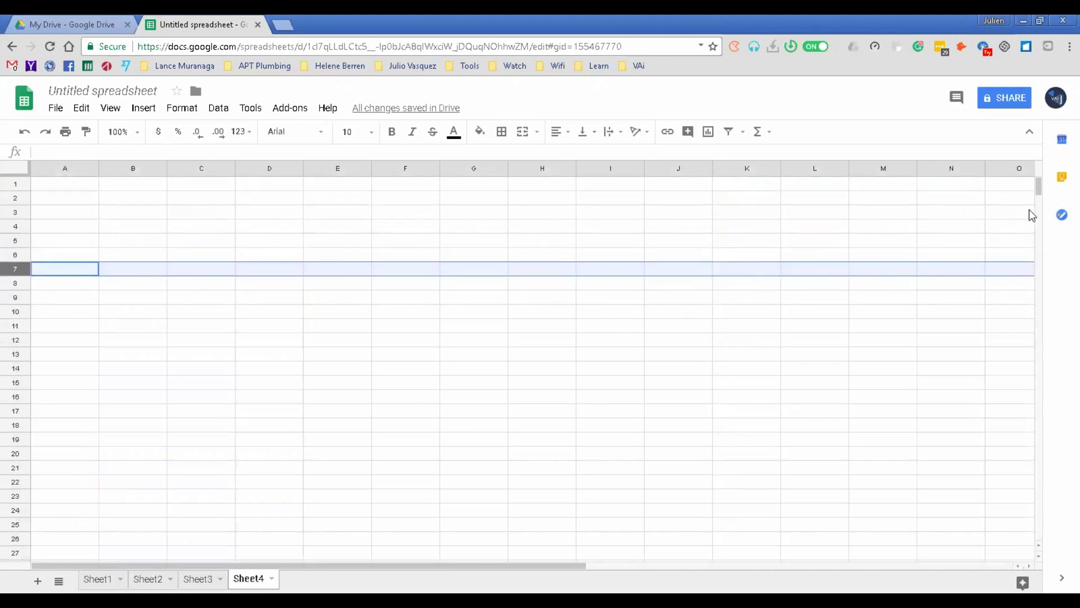
mouse_move(1038, 189)
left_mouse_down()
mouse_move(996, 539)
mouse_move(1039, 430)
mouse_move(1039, 183)
left_mouse_up()
- Select rows 1 to 4 twice more, then the entire column A
left_click(14, 184)
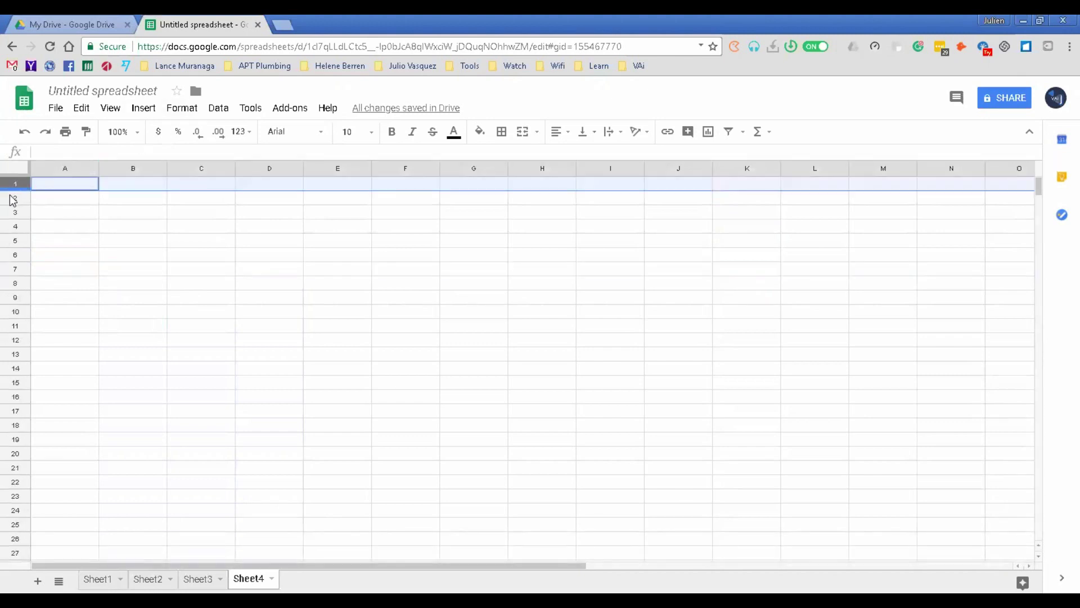
left_click(13, 198)
left_click(14, 214)
left_click(15, 227)
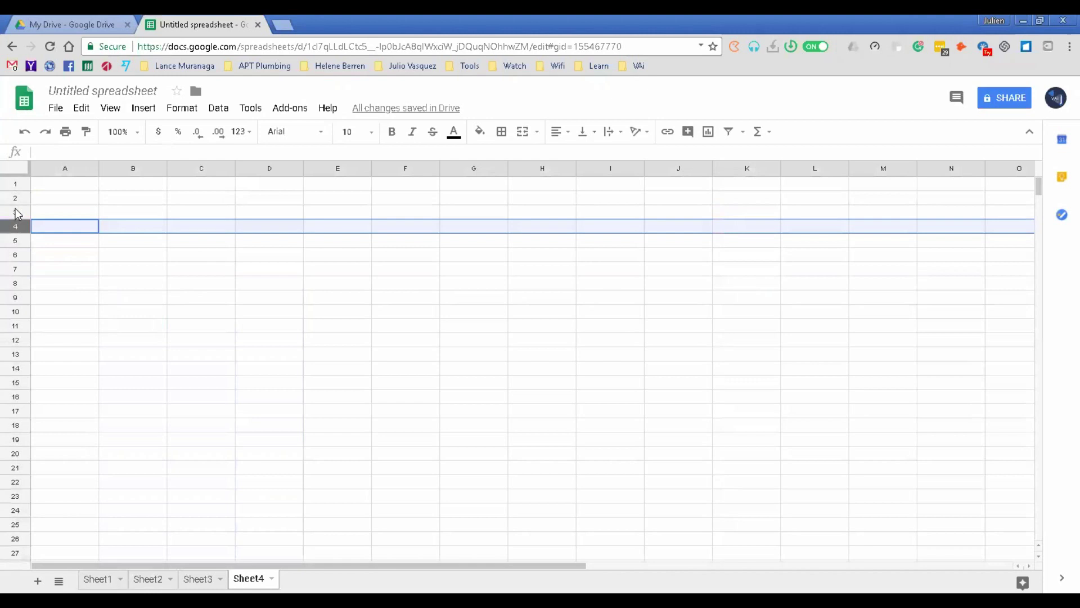
left_click(13, 181)
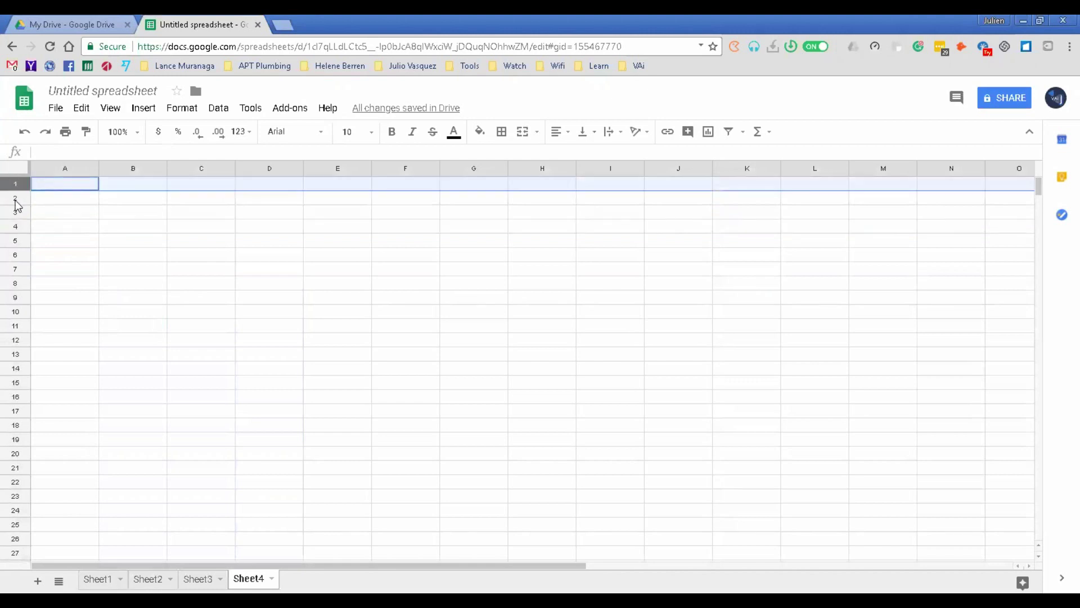
left_click(15, 199)
left_click(16, 214)
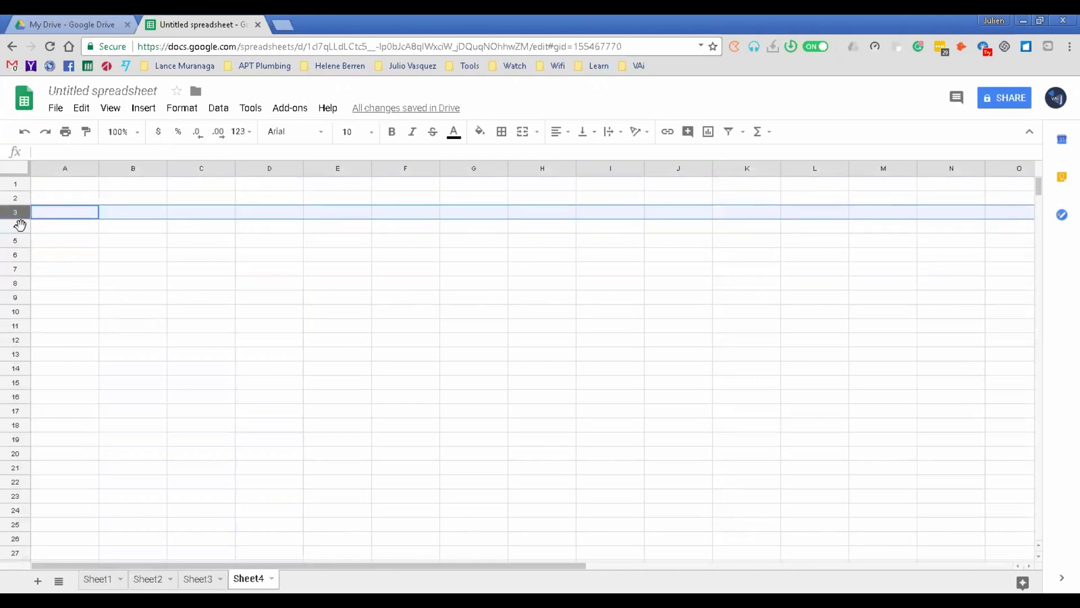
left_click(15, 226)
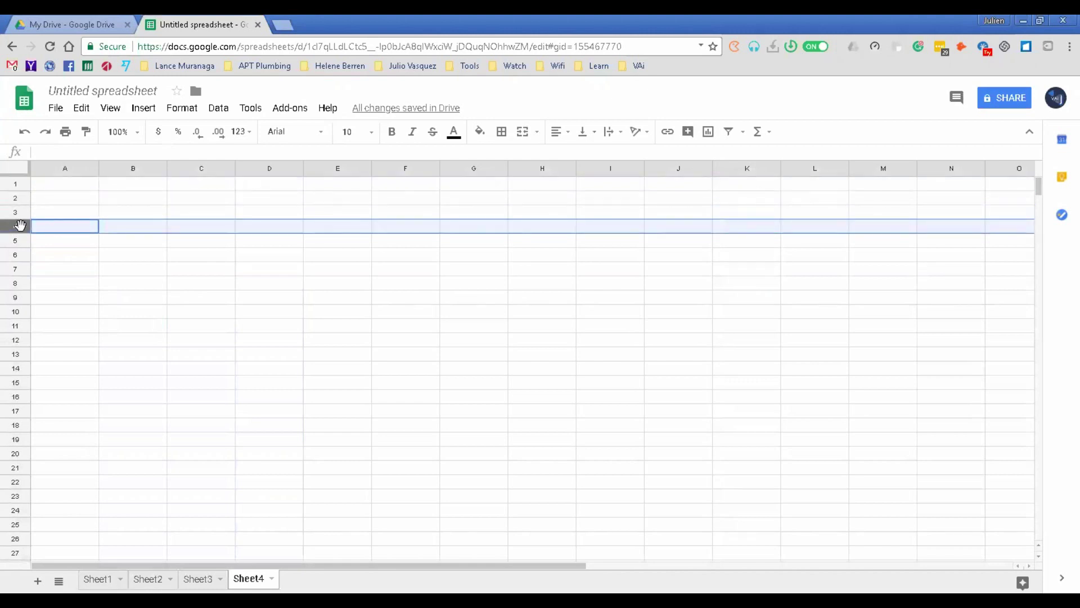
left_click(55, 169)
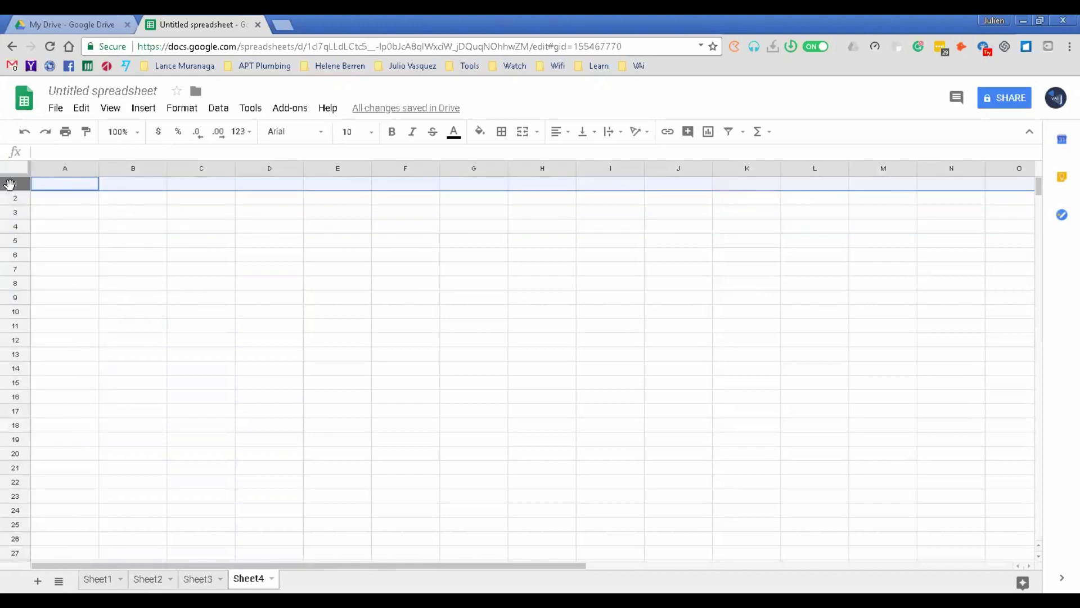
- Select cell B3, then the ranges B3:C3, A1:E1, B1:B14, A1:D4, A1:D12 and C1:C13
left_click(135, 217)
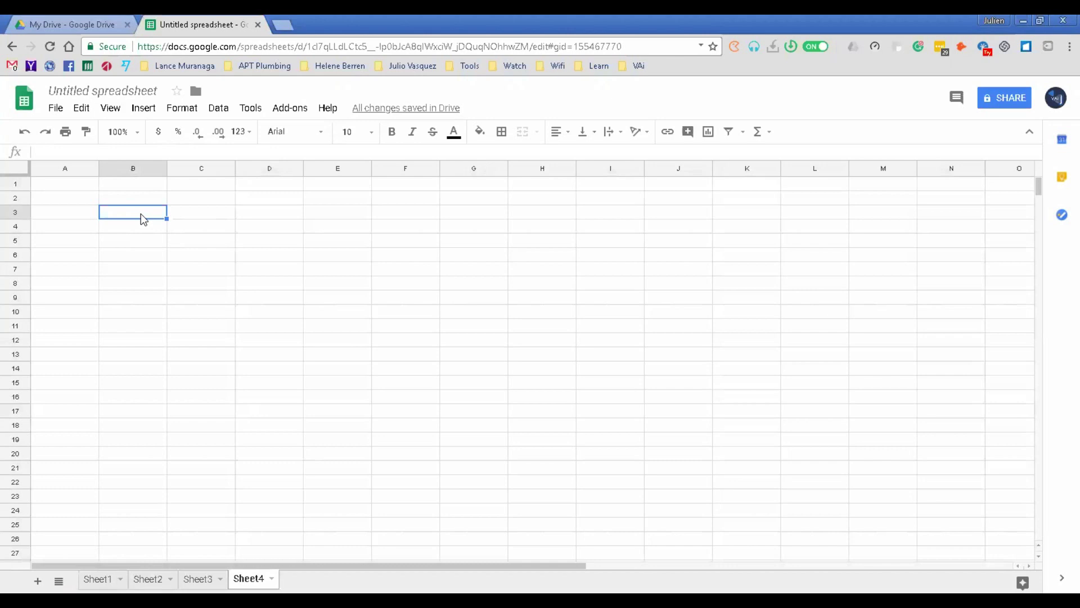
left_click_drag(140, 214, 175, 216)
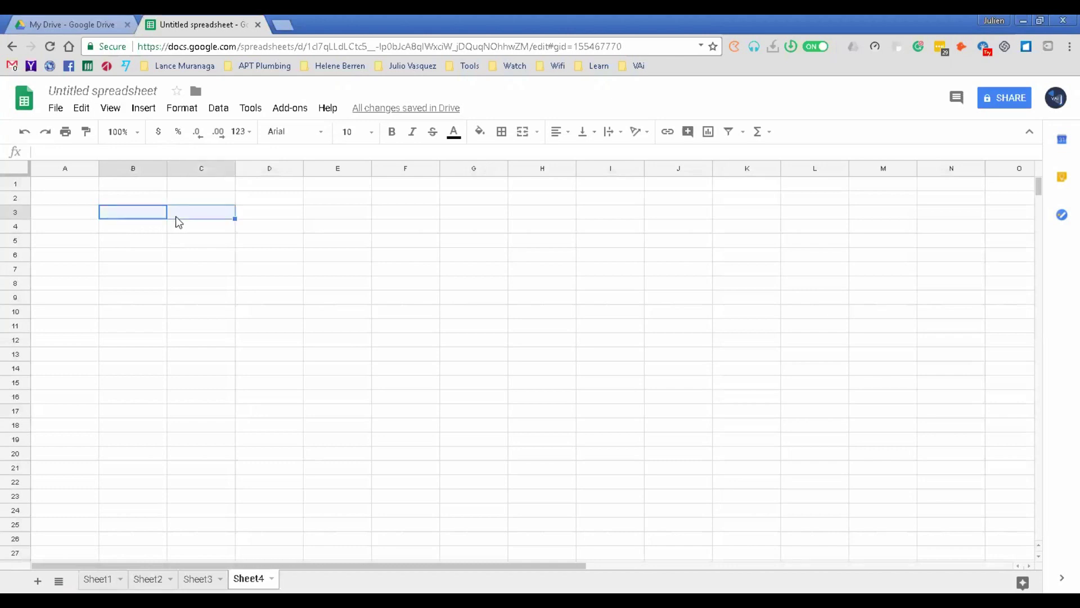
left_click_drag(56, 182, 337, 190)
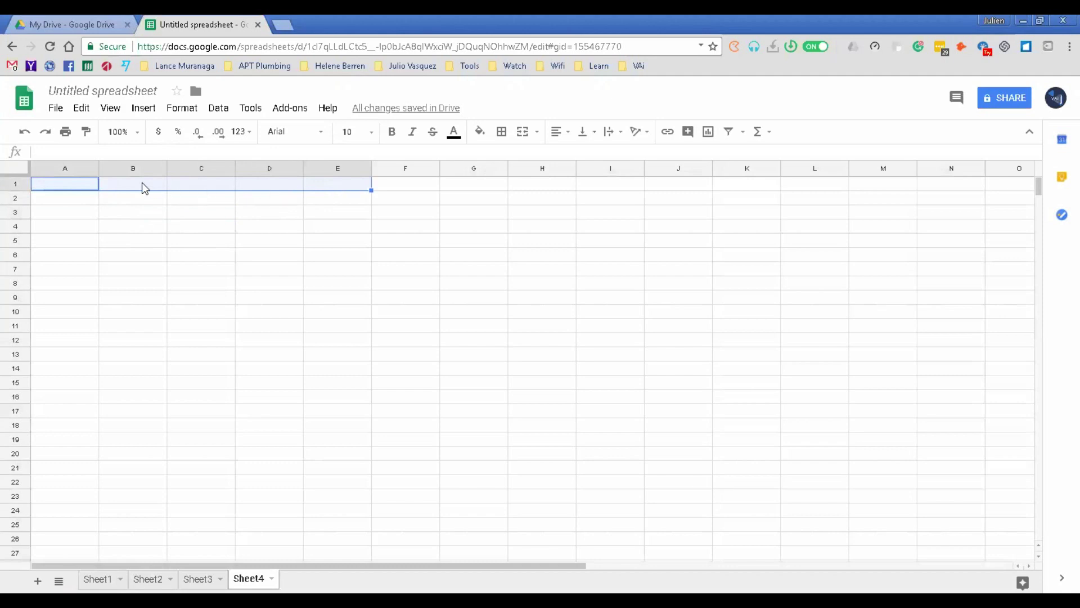
left_click_drag(142, 182, 145, 383)
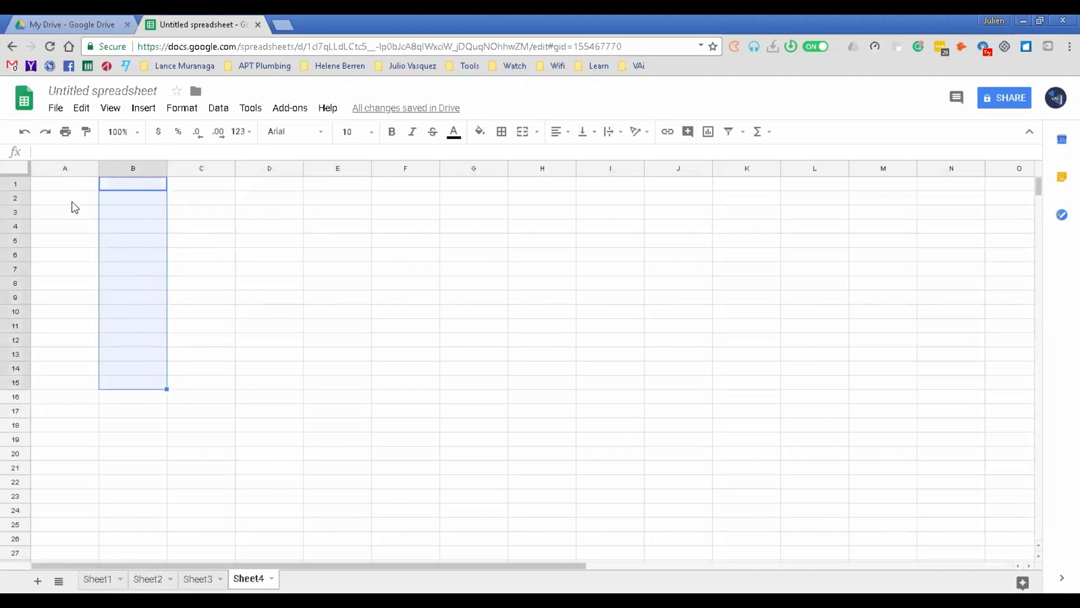
left_click_drag(63, 183, 359, 347)
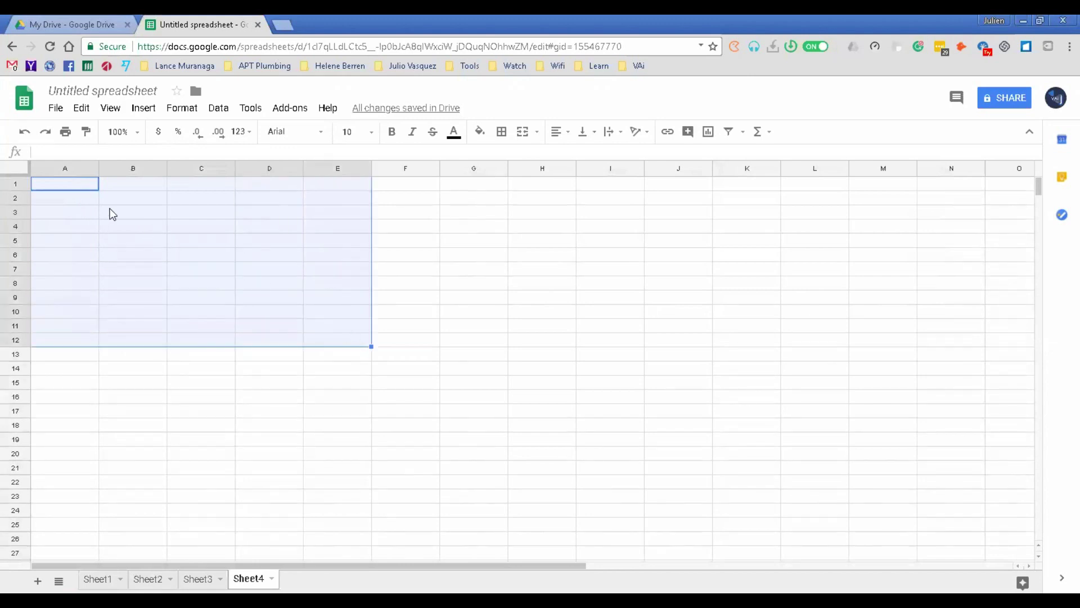
left_click_drag(48, 188, 342, 188)
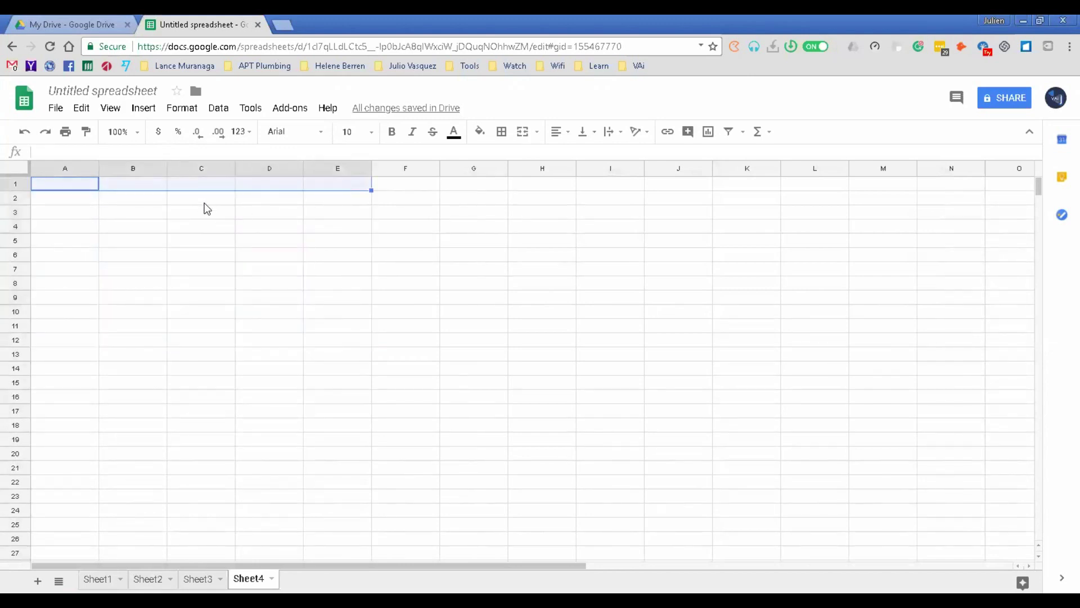
left_click_drag(202, 186, 193, 359)
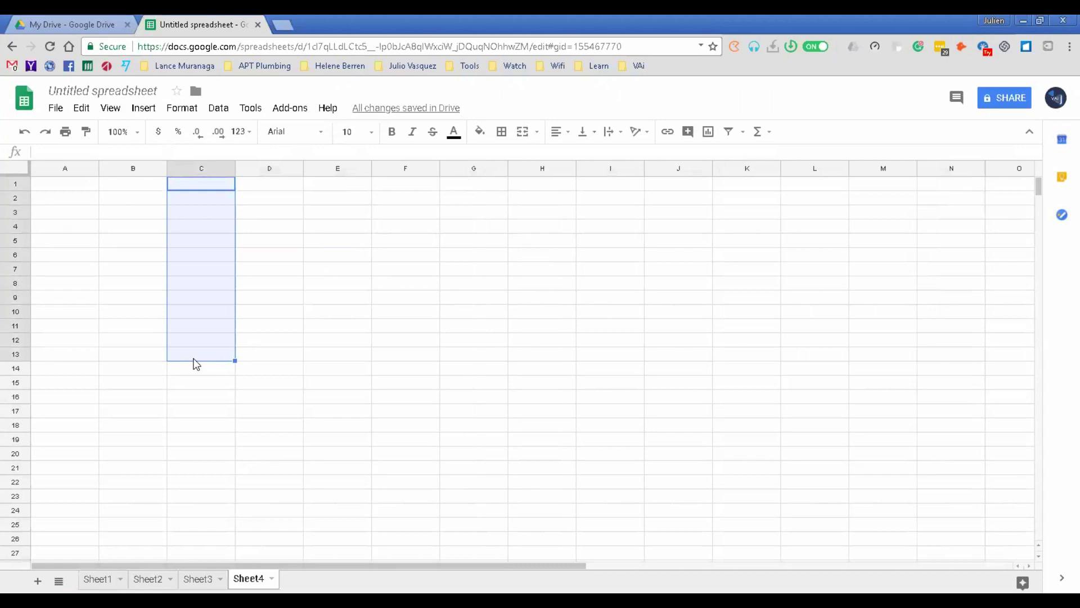
left_click(251, 193)
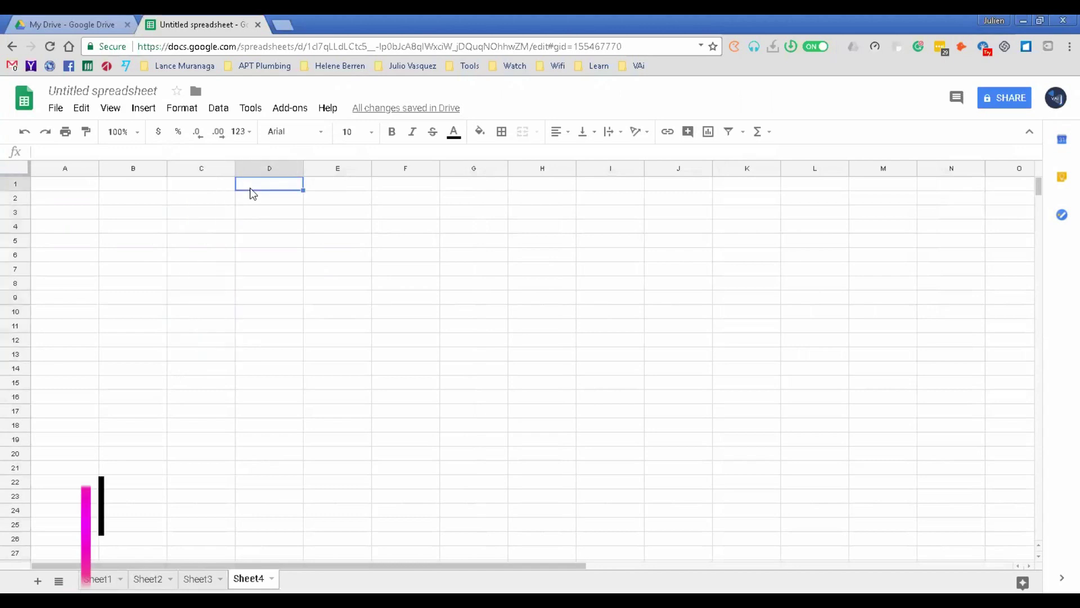
left_click(244, 217)
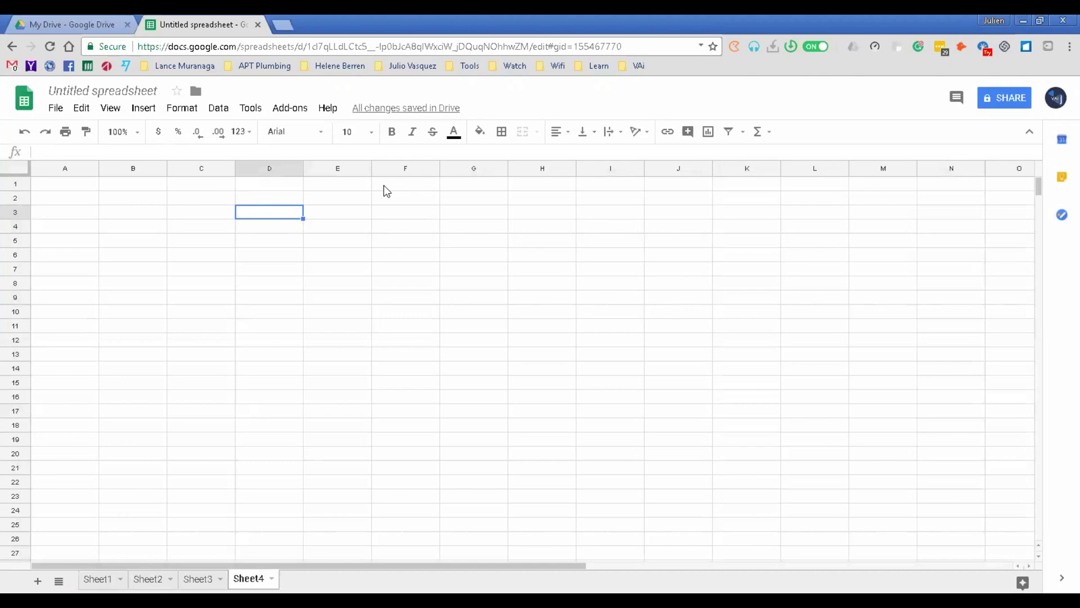
left_click(364, 215)
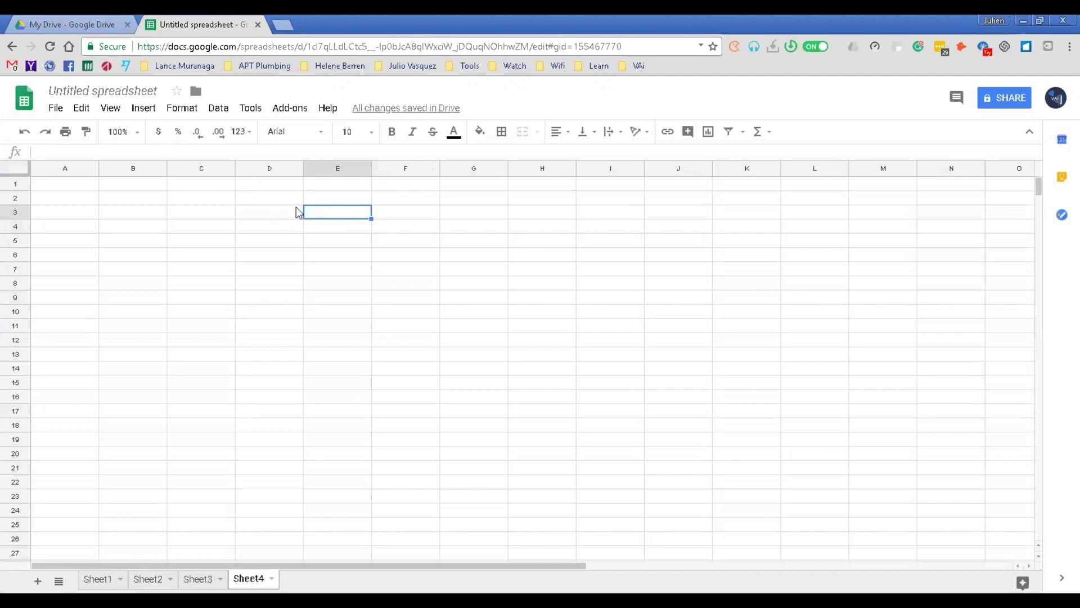
left_click(151, 110)
mouse_move(180, 355)
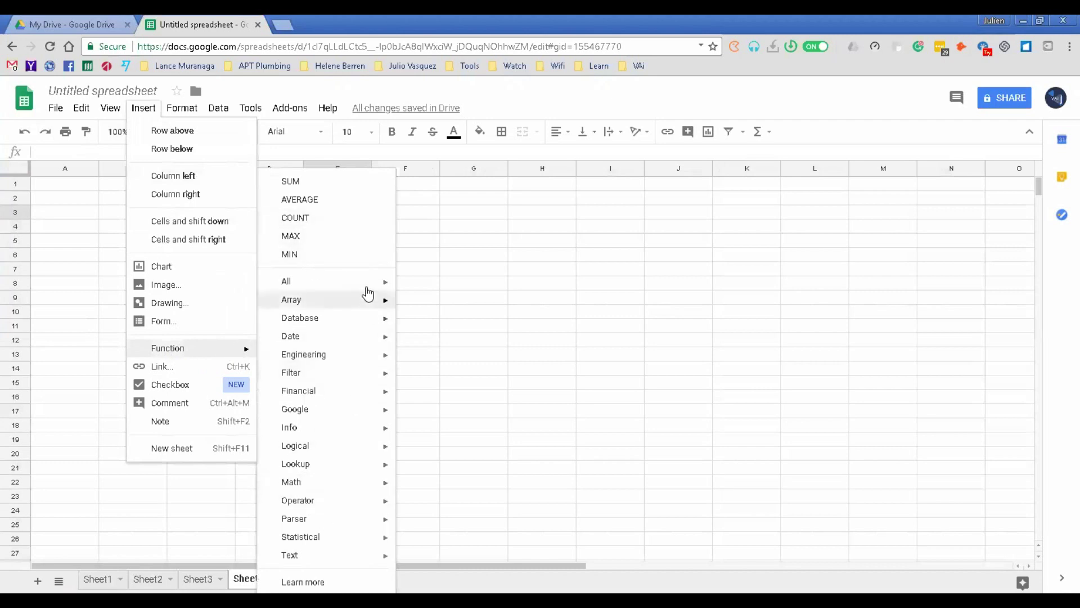
mouse_move(371, 288)
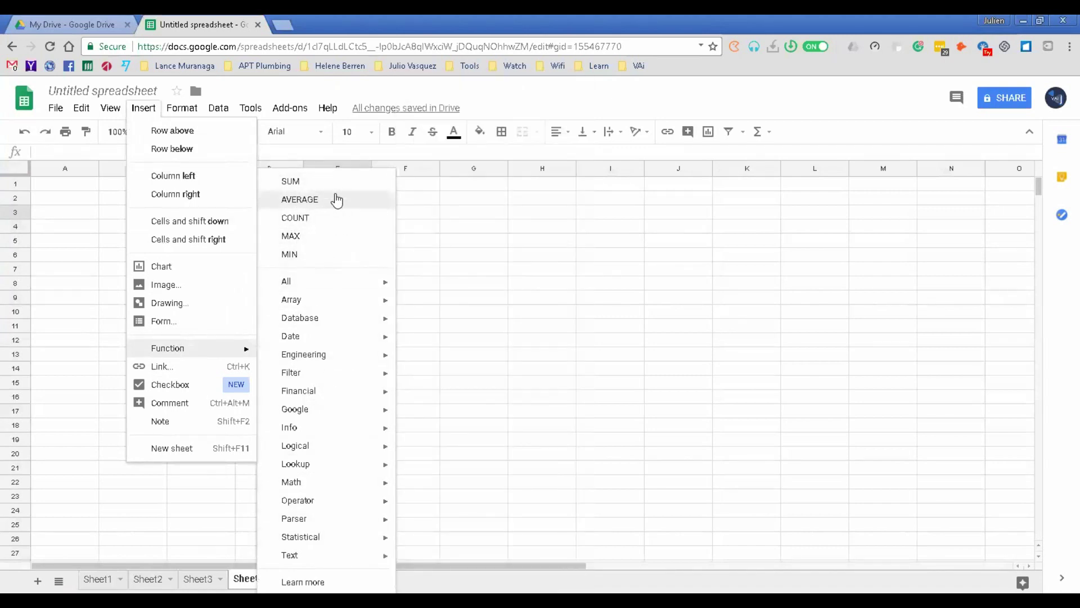
left_click(432, 263)
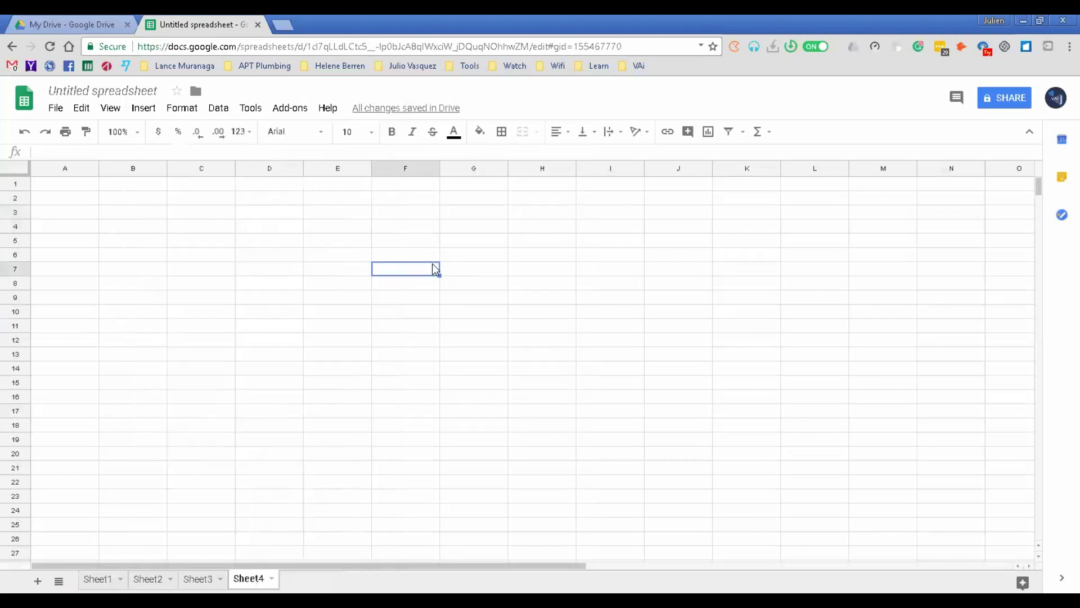
left_click(218, 229)
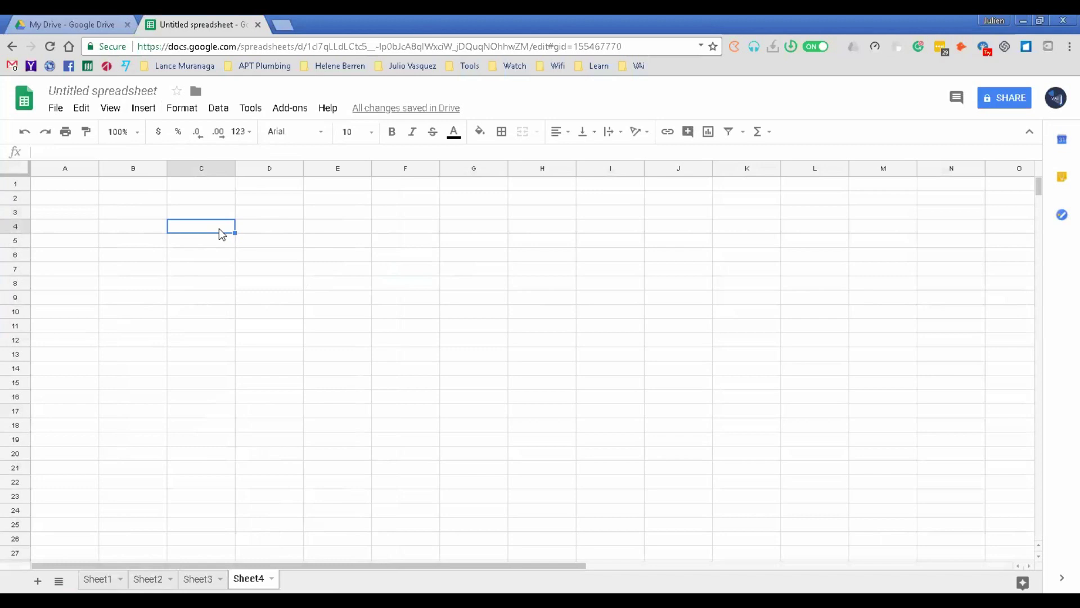
key("Up")
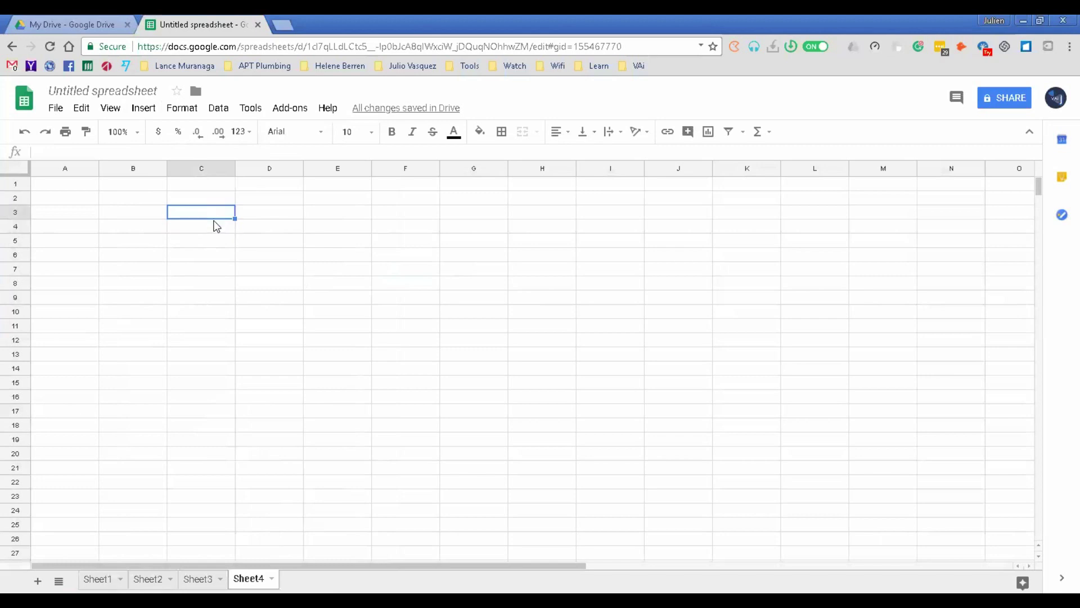
key("Down")
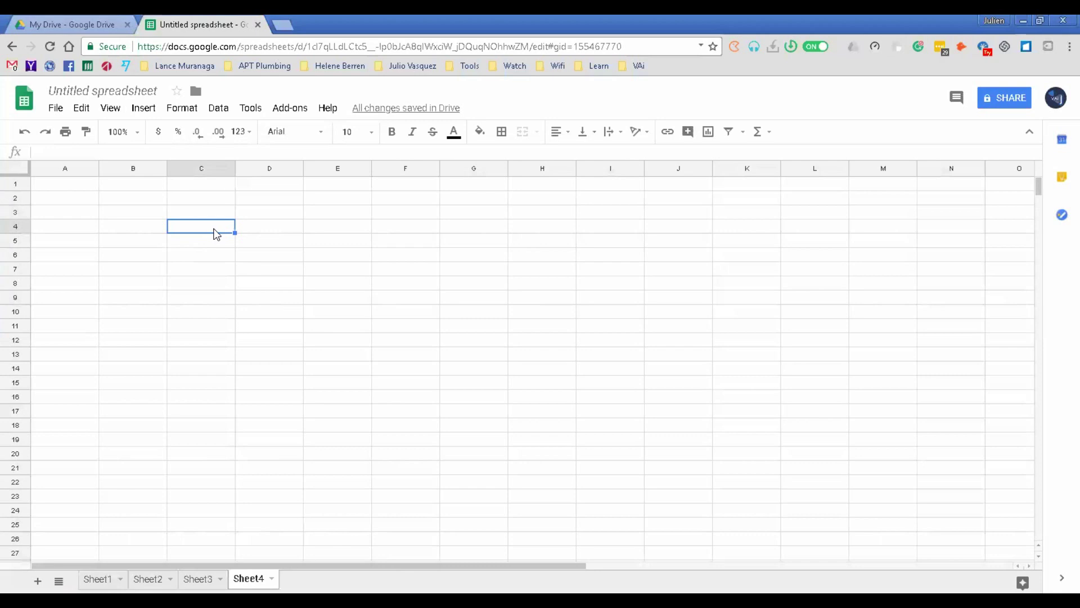
type("=")
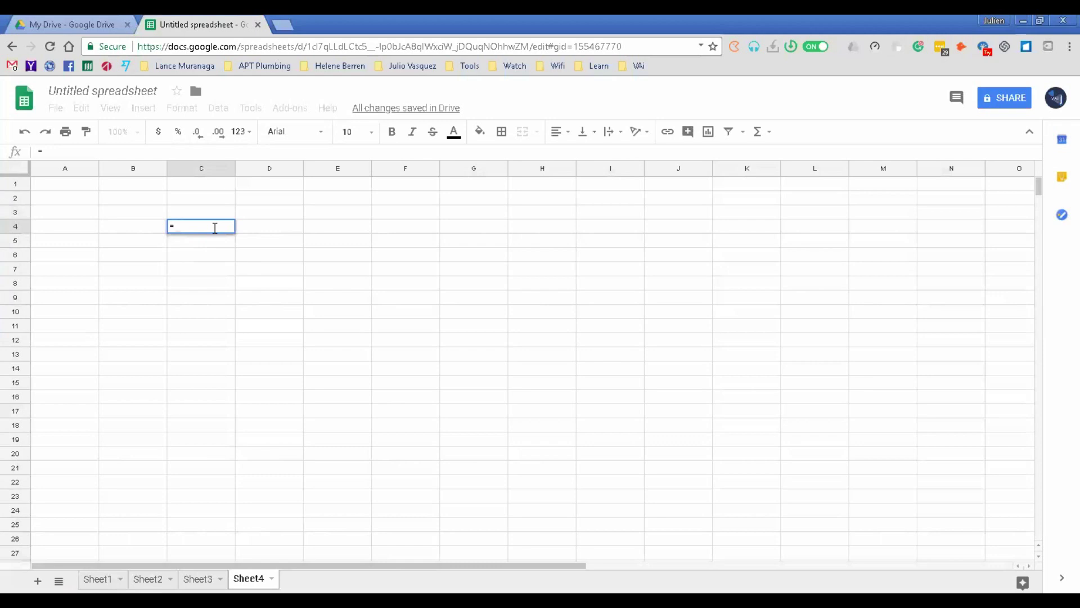
type("sum")
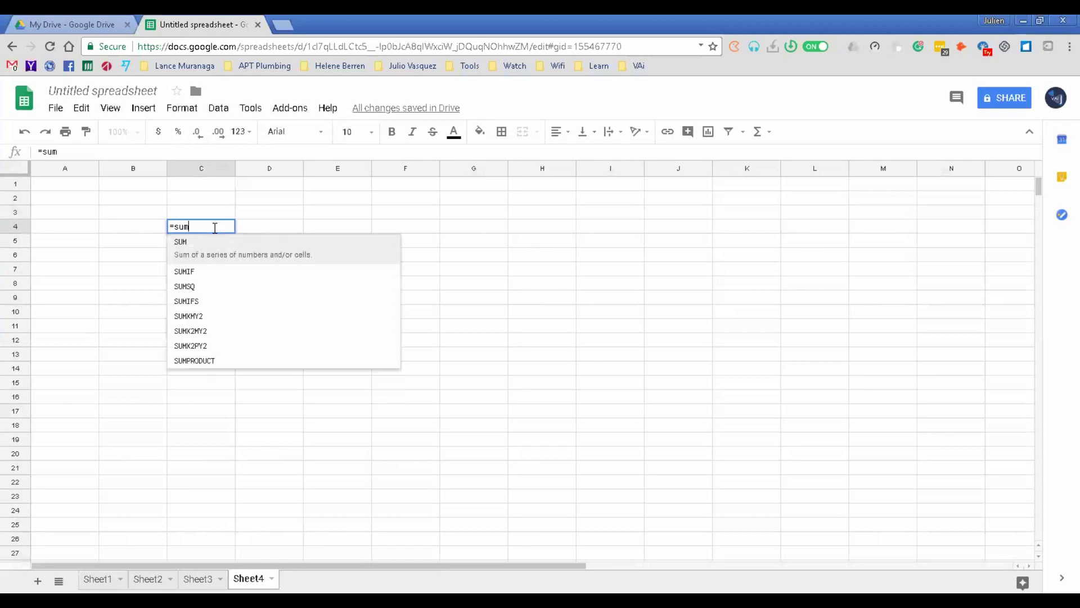
type("(")
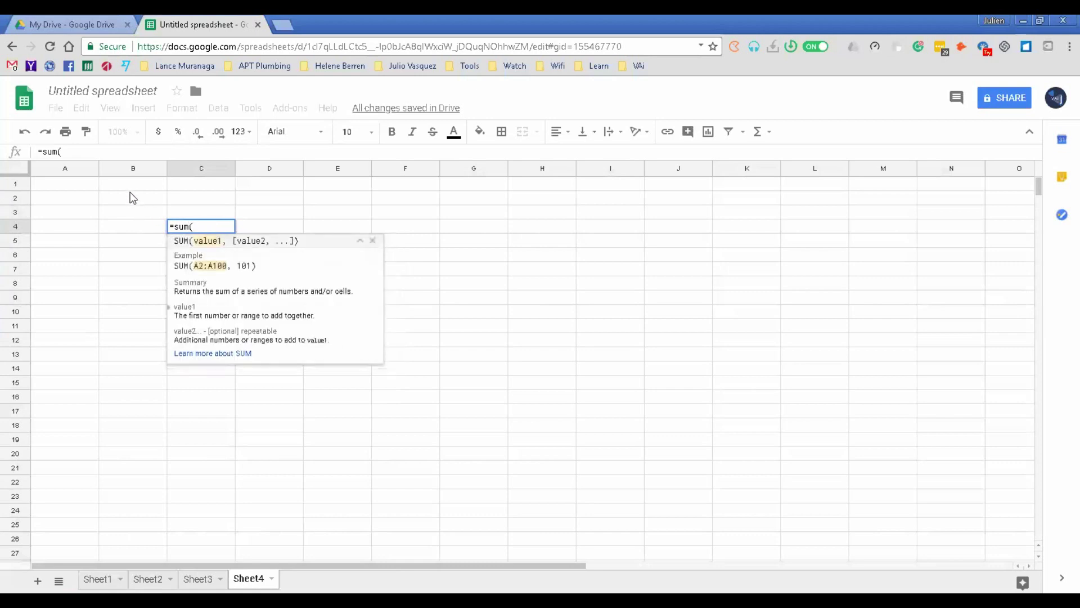
left_click_drag(128, 184, 133, 227)
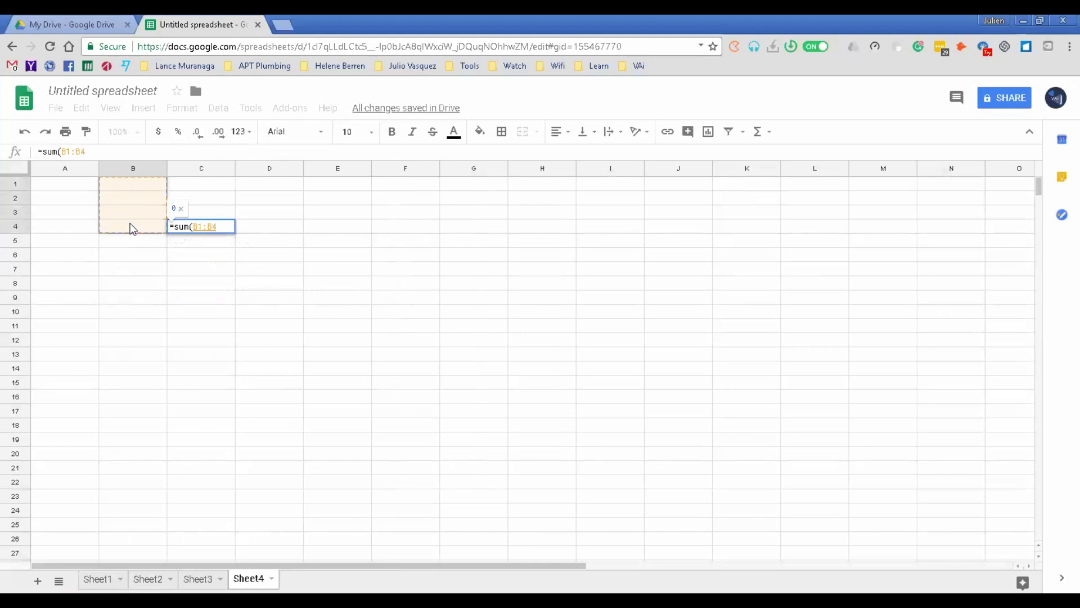
type(")")
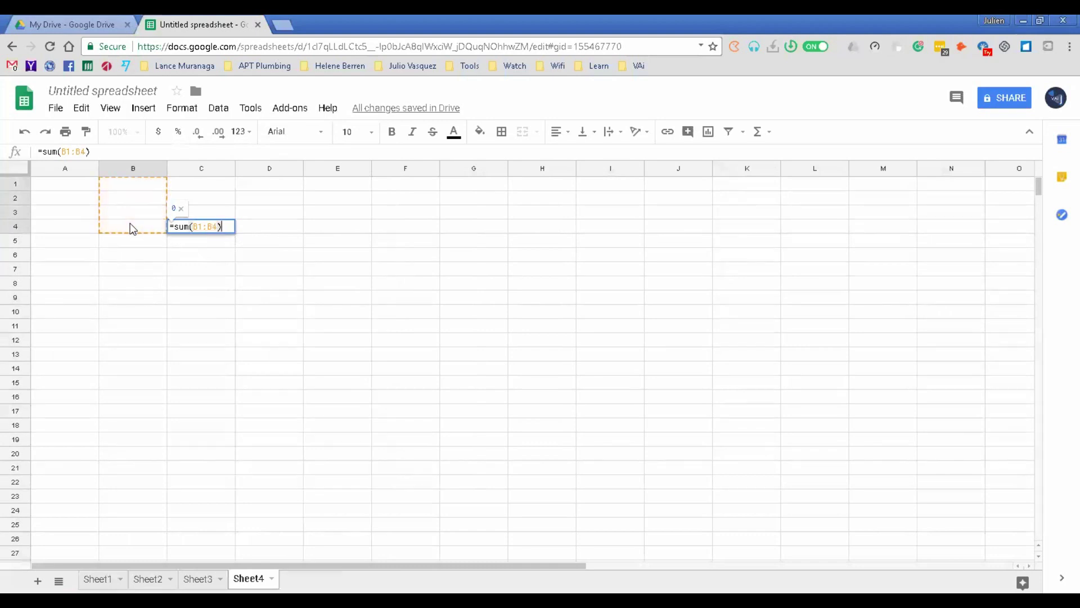
left_click_drag(222, 226, 171, 228)
double_click(186, 227)
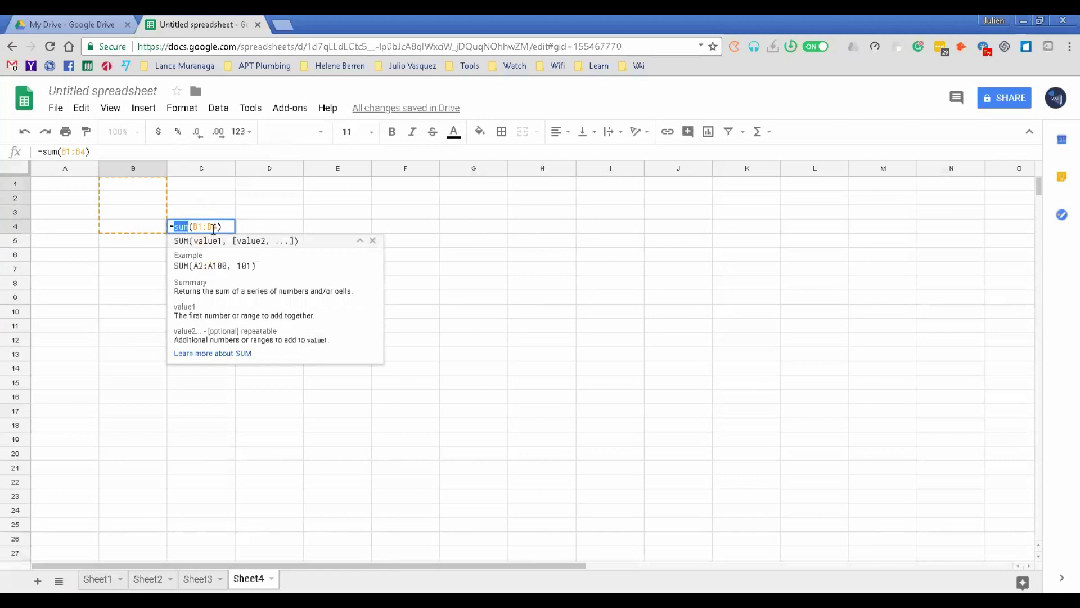
left_click_drag(222, 225, 140, 222)
key("BackSpace")
key("Return")
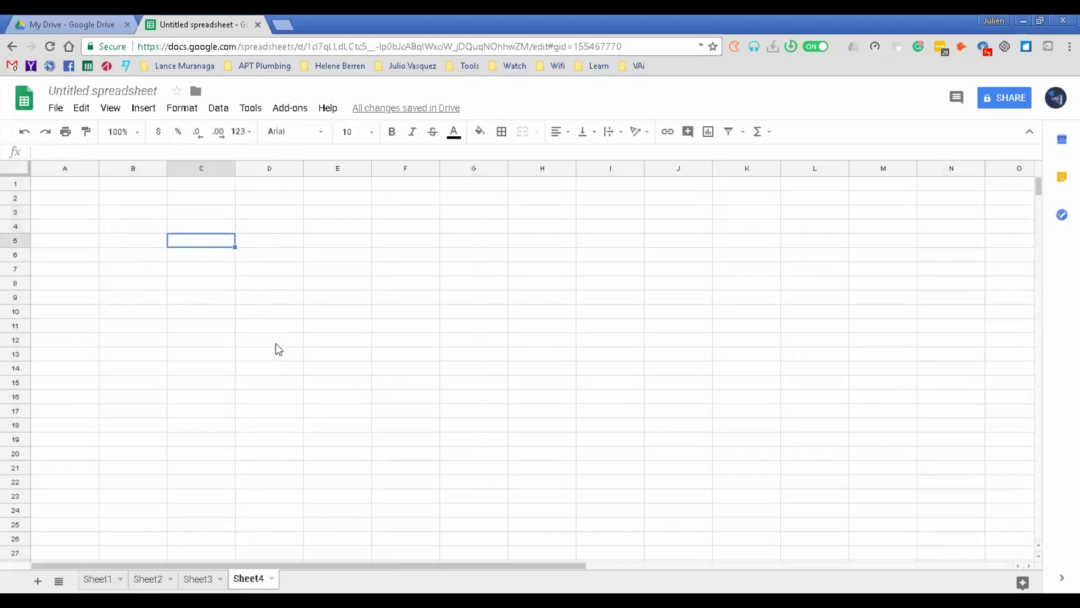
- Cycle through the Sheet1, Sheet2, Sheet3 and Sheet4 worksheets, then return to Sheet1
left_click(98, 579)
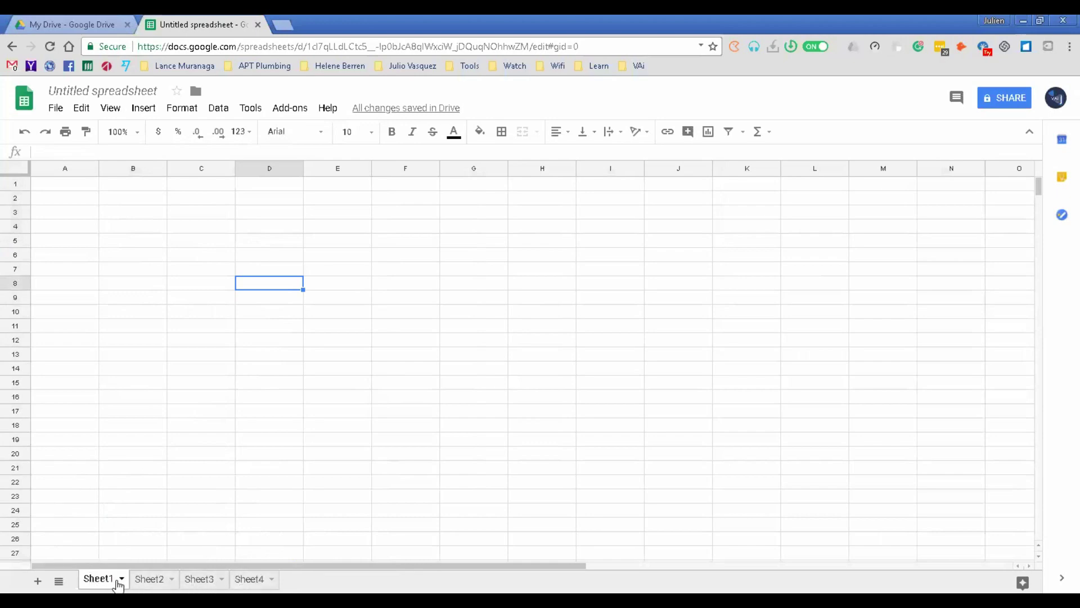
left_click(149, 579)
left_click(199, 580)
left_click(252, 579)
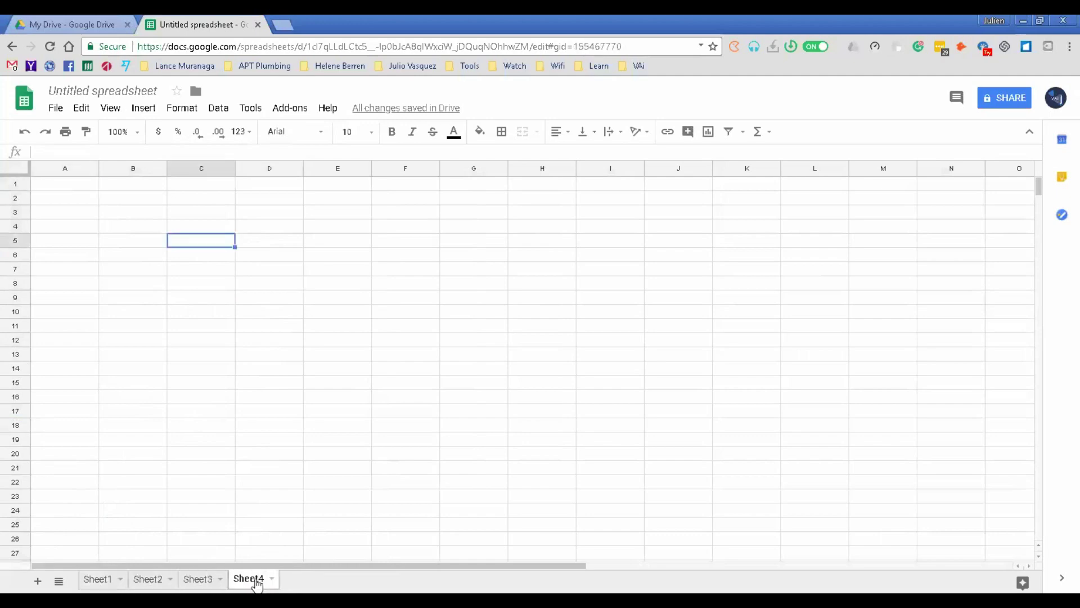
left_click(94, 580)
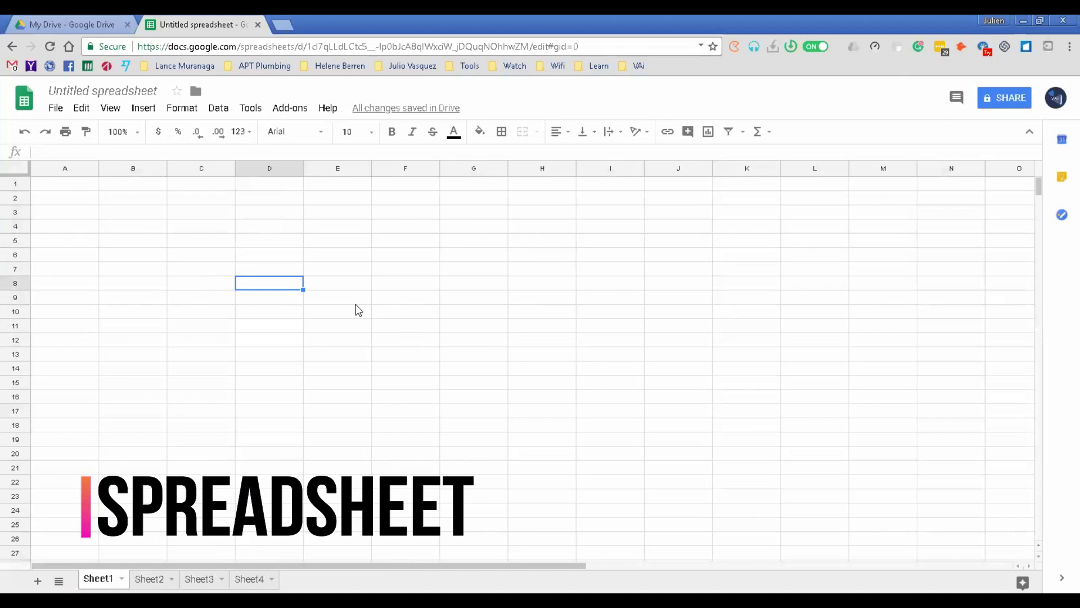
- Switch to the Google Drive file list and hide the bookmarks bar from Chrome's menu
left_click(99, 27)
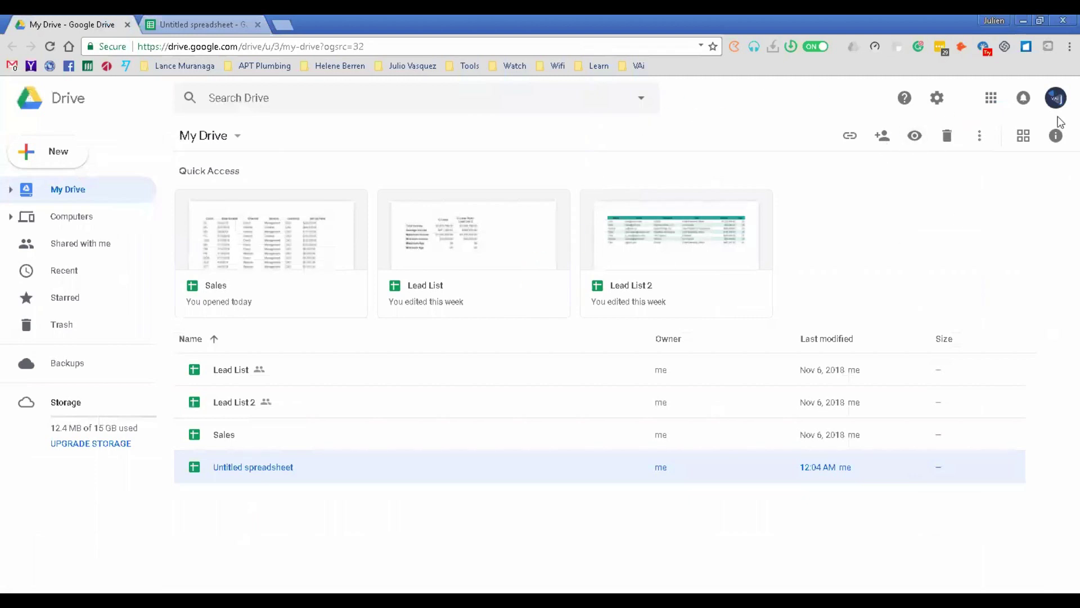
left_click(1070, 46)
mouse_move(941, 165)
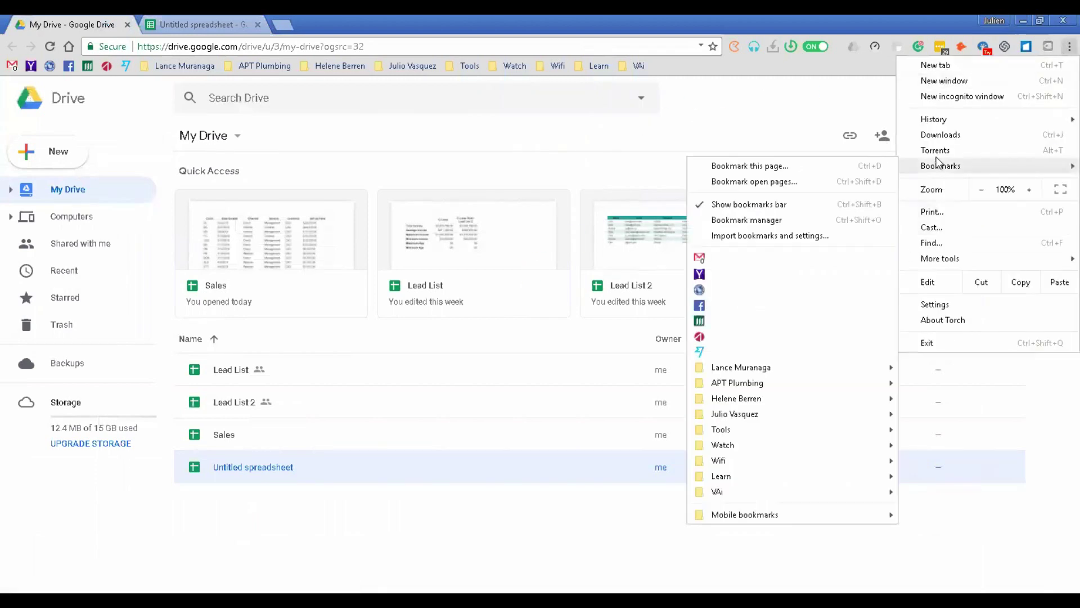
left_click(811, 203)
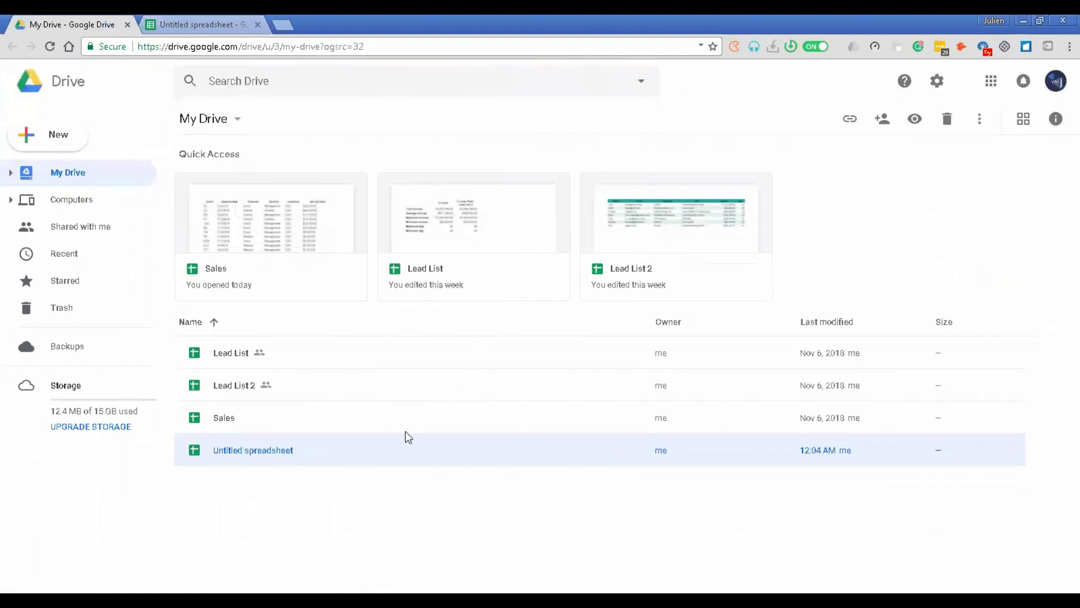
- Select the Lead List, Lead List 2, Sales and Untitled spreadsheet files in turn, then return to the spreadsheet
left_click(310, 486)
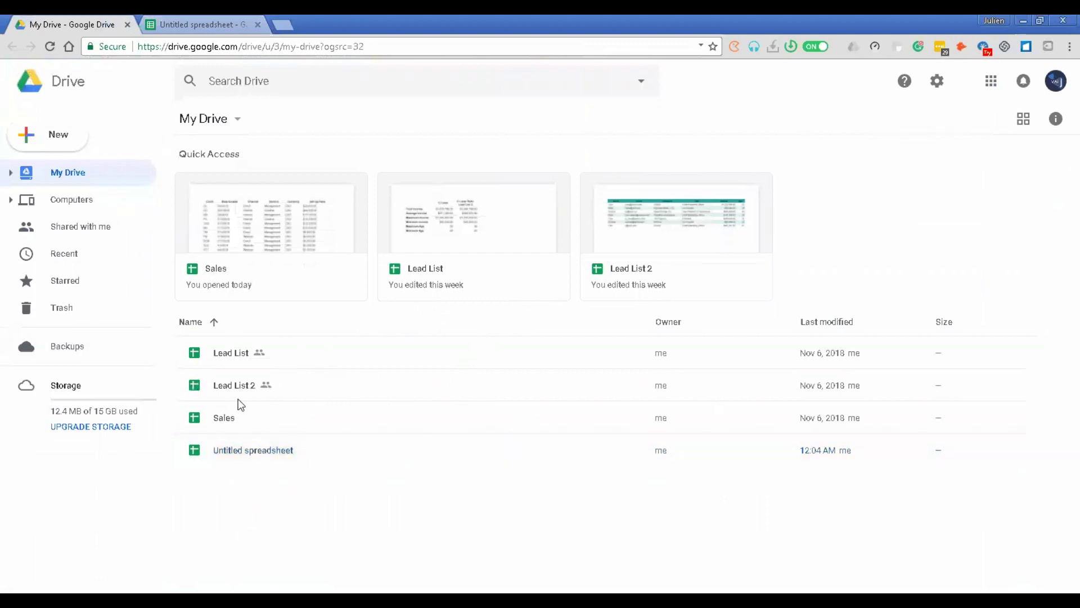
left_click(258, 355)
left_click(256, 385)
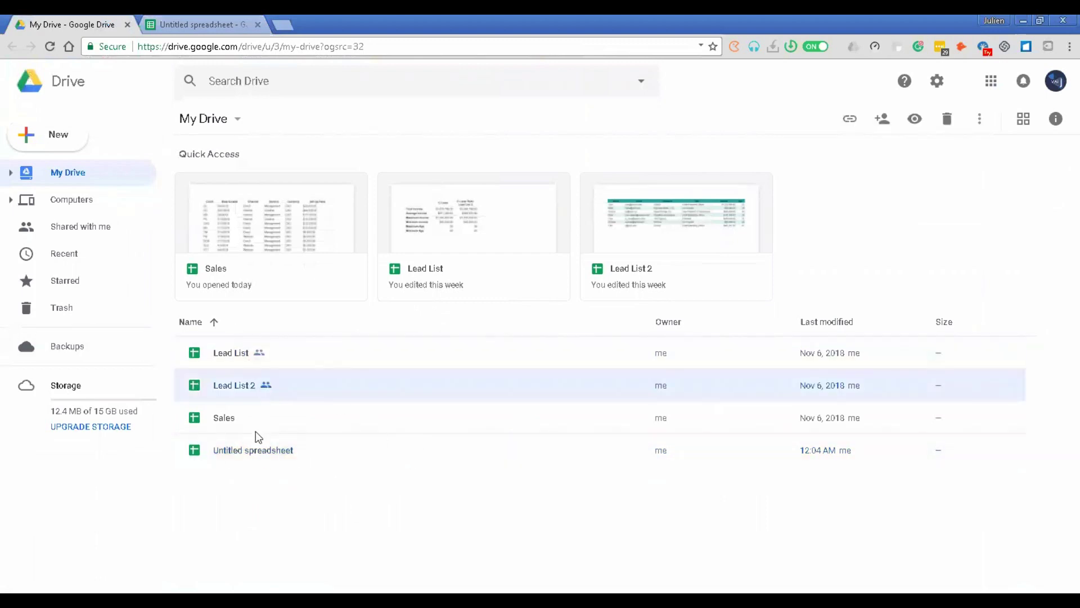
left_click(257, 429)
left_click(256, 449)
left_click(261, 425)
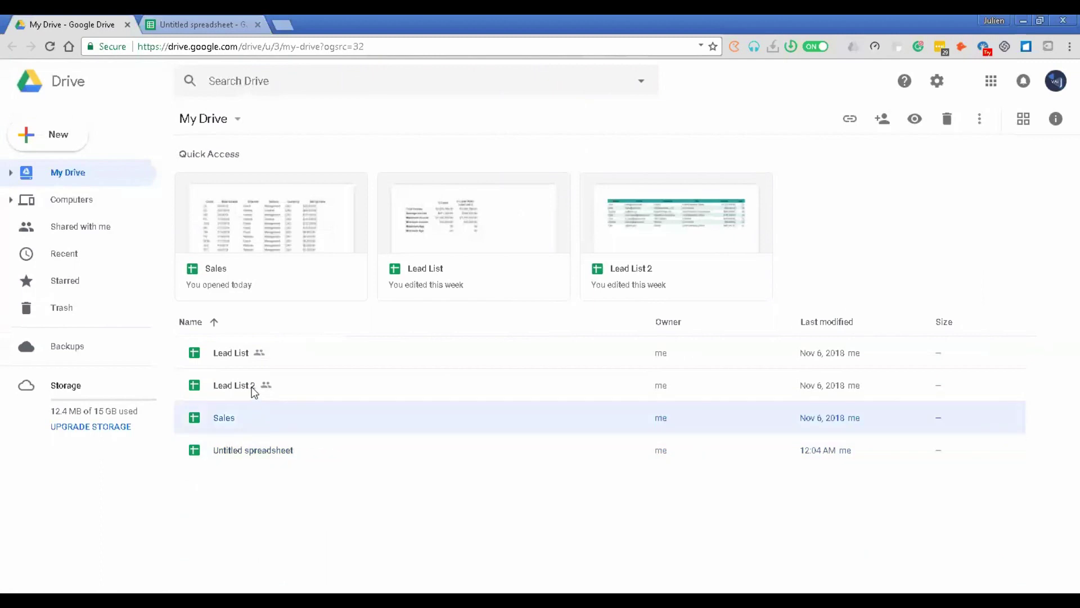
left_click(253, 392)
left_click(252, 360)
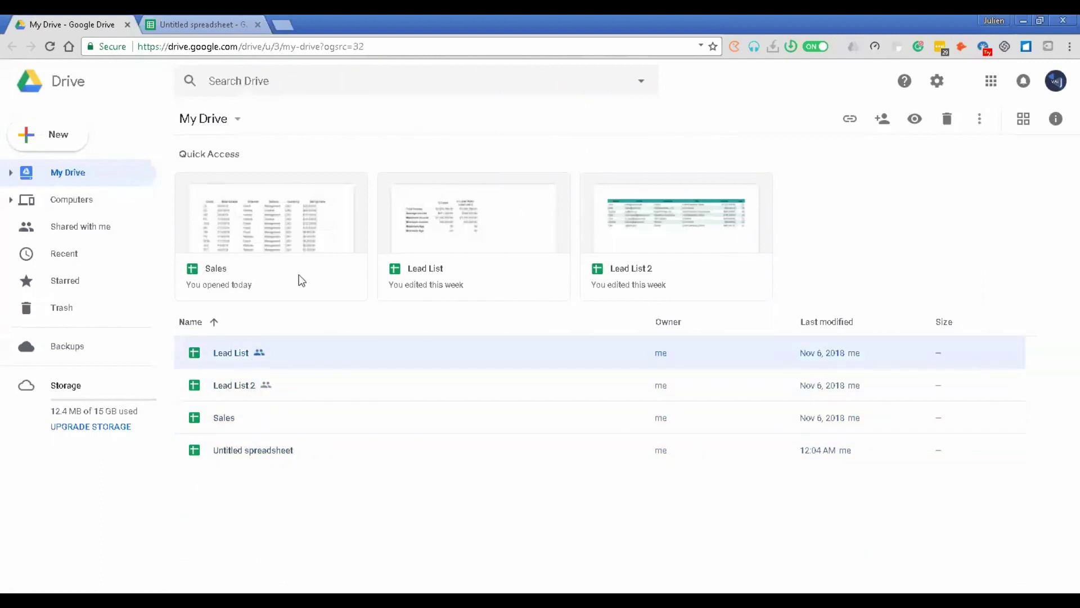
left_click(212, 22)
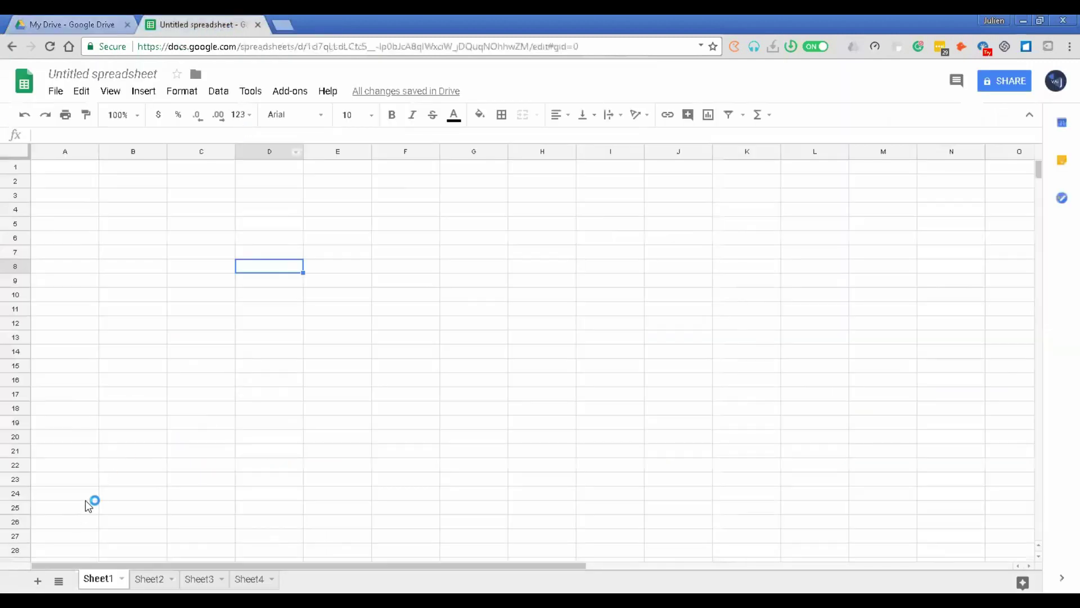
mouse_move(149, 599)
left_click(217, 395)
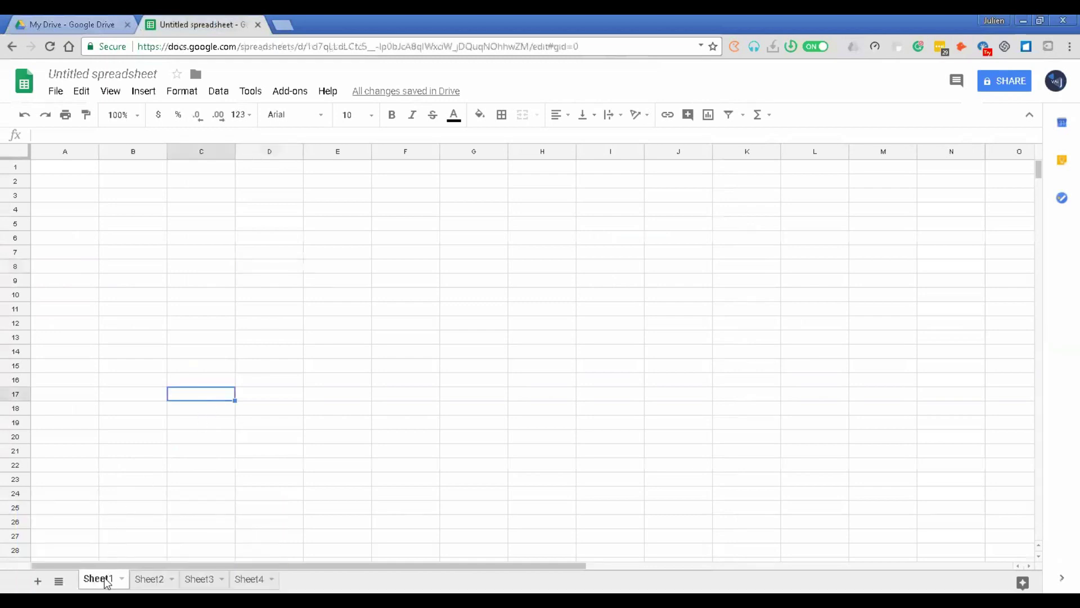
left_click(148, 579)
left_click(200, 579)
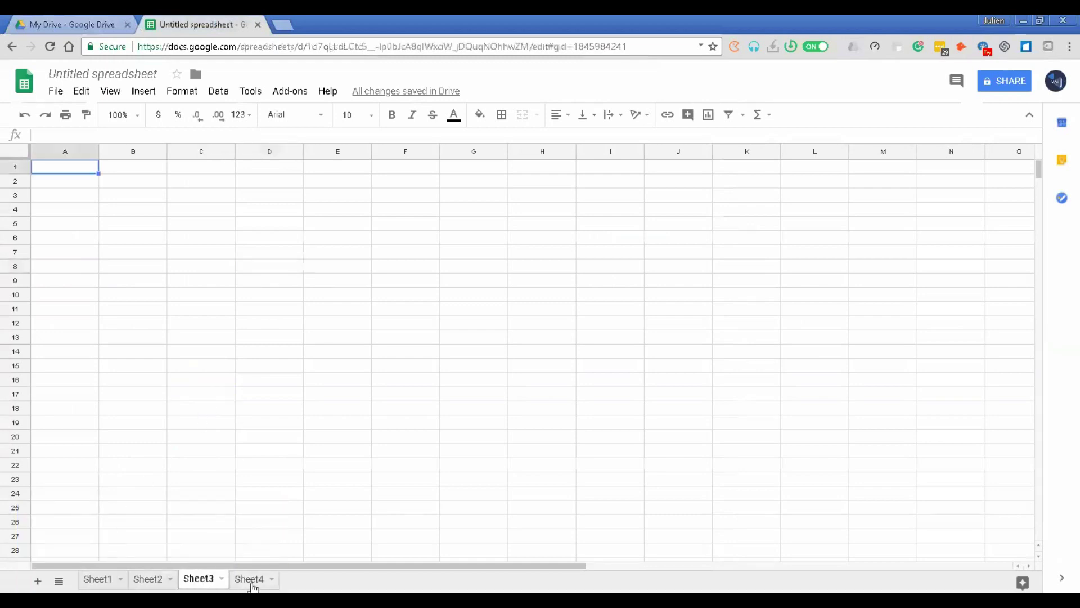
left_click(252, 580)
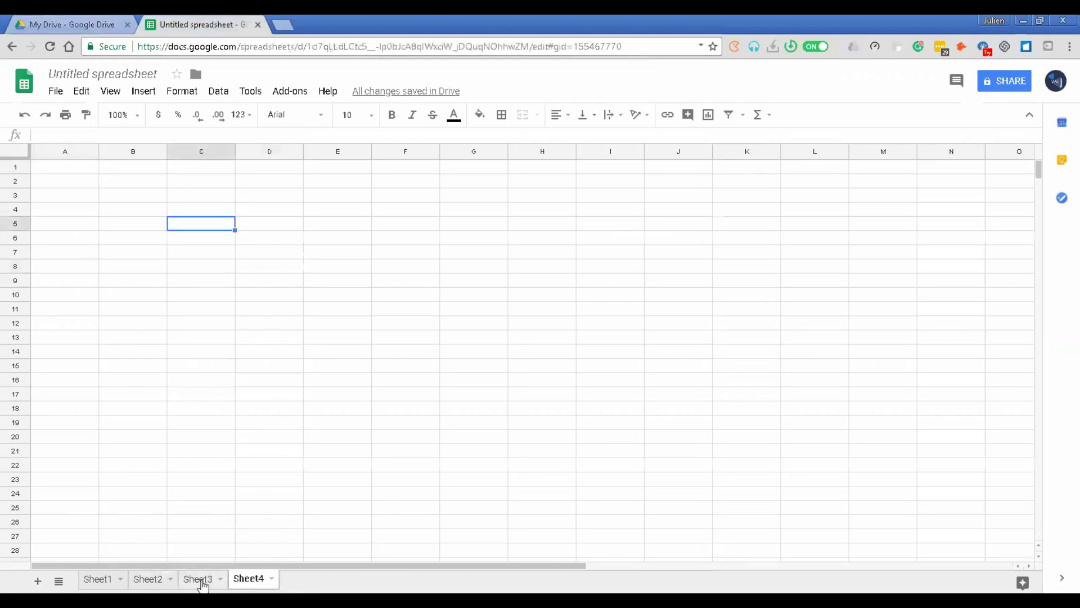
left_click(106, 581)
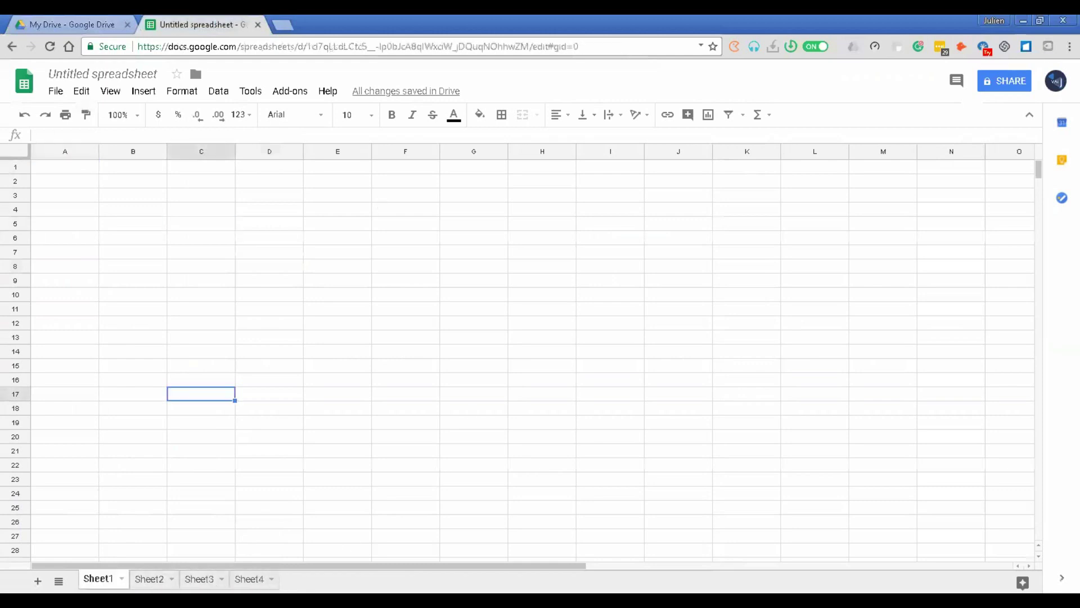